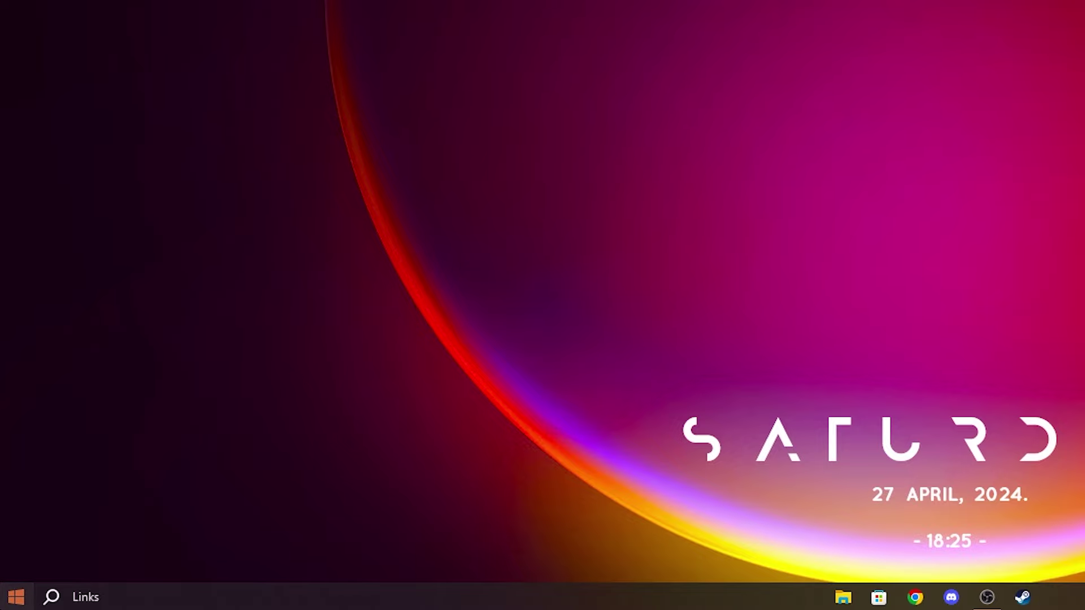
Open the general privacy settings and turn off advertising ID, language list access, app launch tracking and suggested content.
{"action": "left_click", "coordinate": [9, 601]}
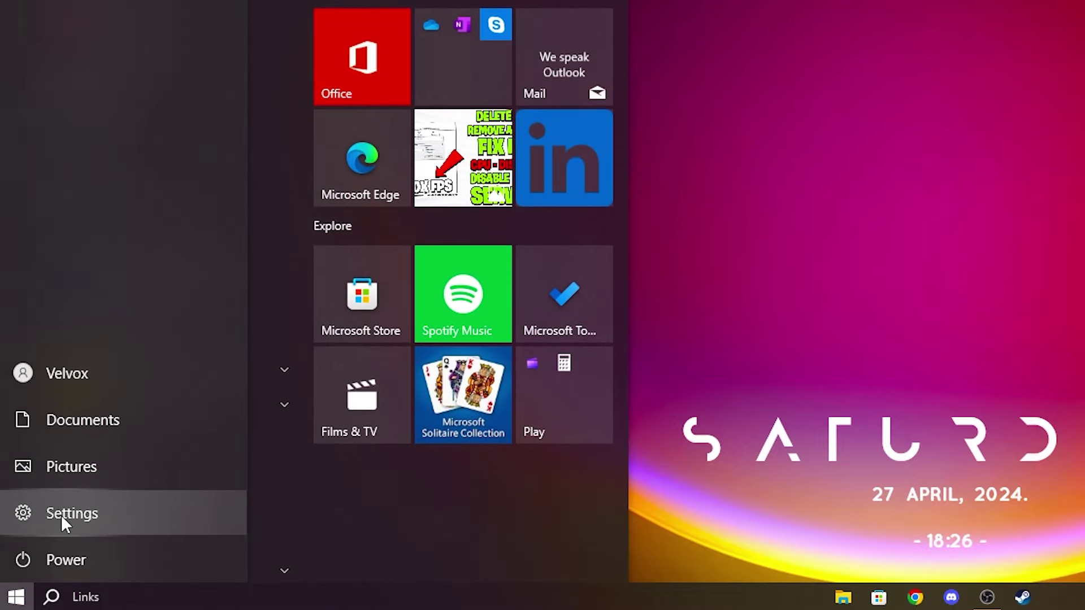
{"action": "left_click", "coordinate": [27, 515]}
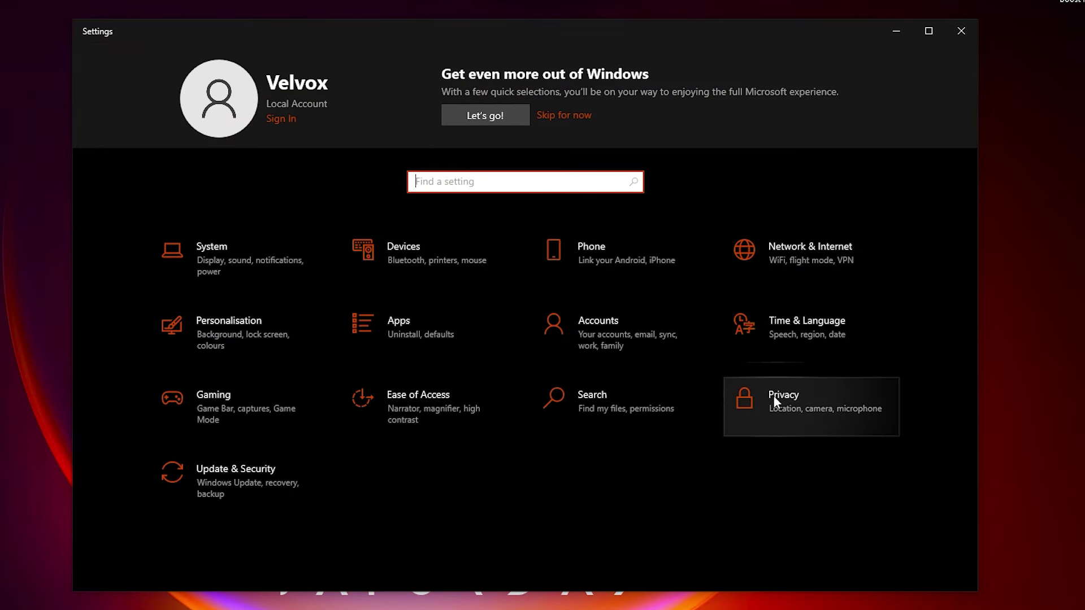
{"action": "left_click", "coordinate": [786, 400]}
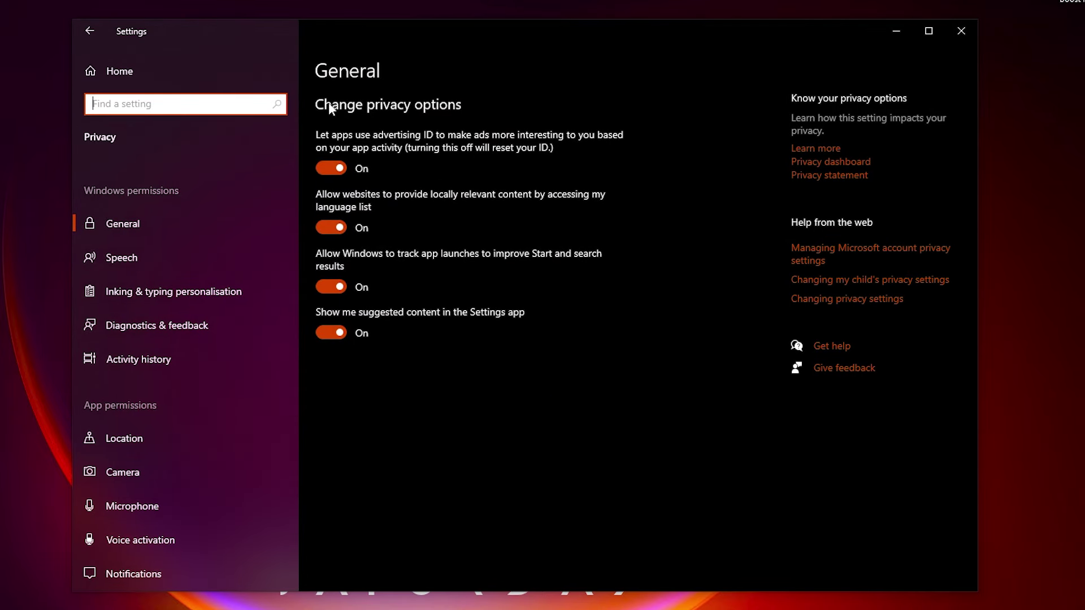
{"action": "left_click", "coordinate": [338, 169]}
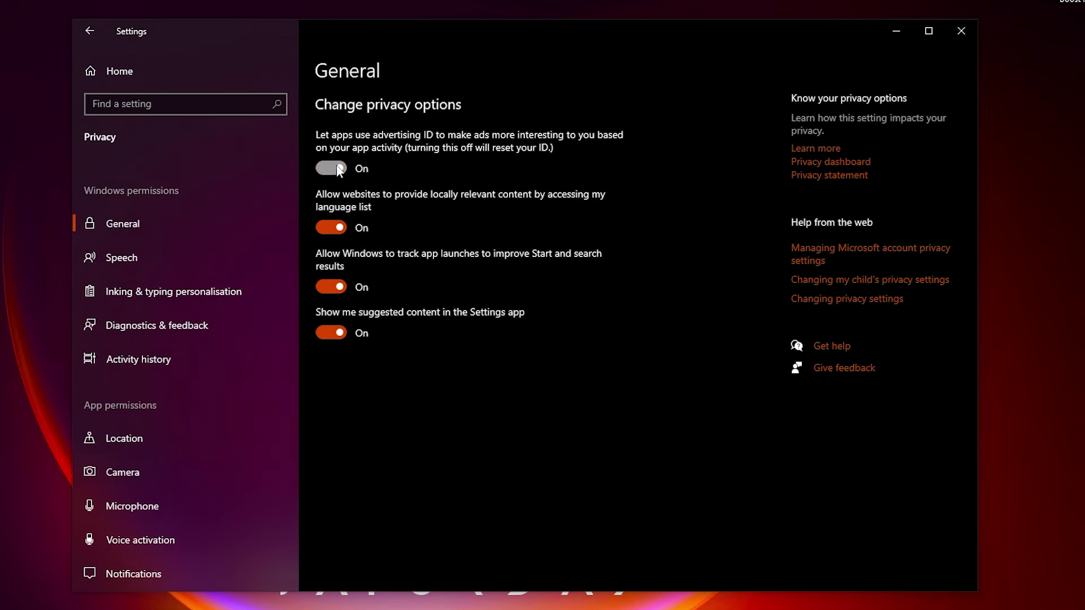
{"action": "left_click", "coordinate": [332, 227]}
{"action": "left_click", "coordinate": [336, 287]}
{"action": "left_click", "coordinate": [335, 335]}
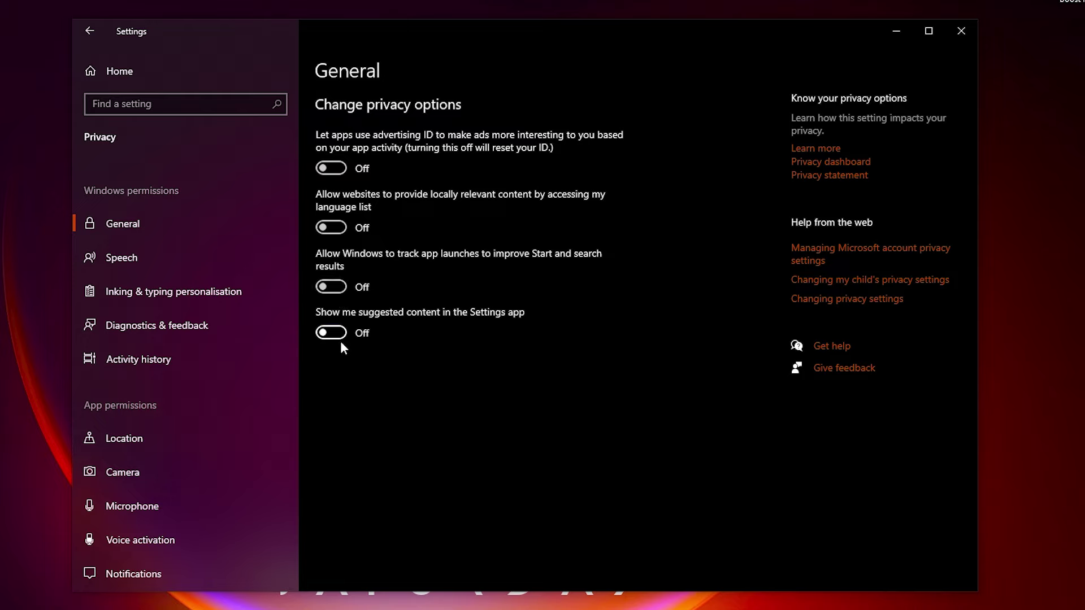
Turn off permission for apps to run in the background in the privacy settings.
{"action": "left_click_drag", "start_coordinate": [295, 250], "coordinate": [294, 455]}
{"action": "left_click", "coordinate": [124, 423]}
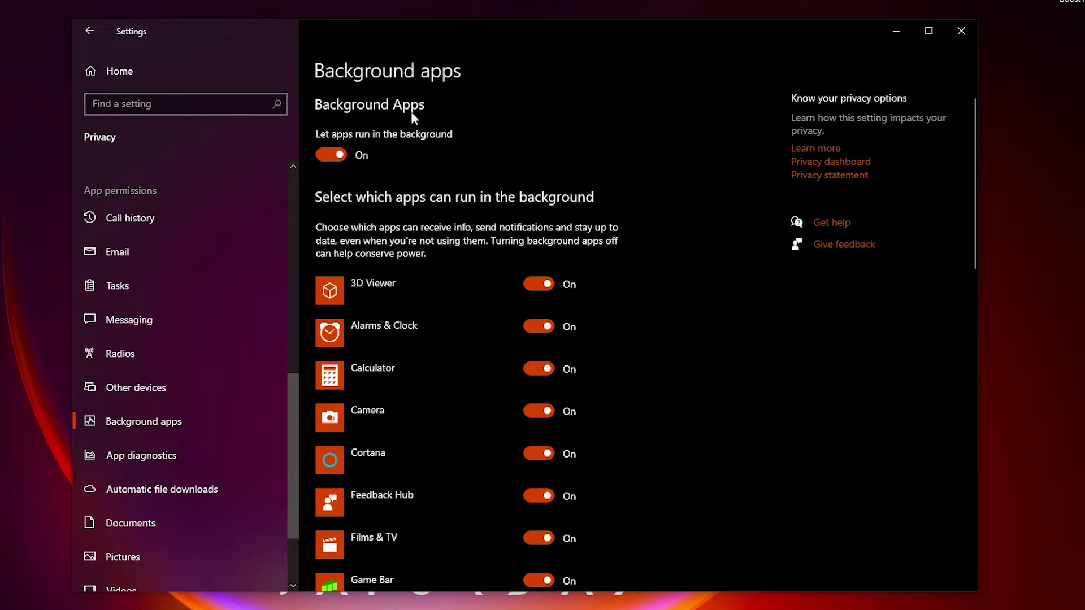
{"action": "left_click", "coordinate": [330, 157]}
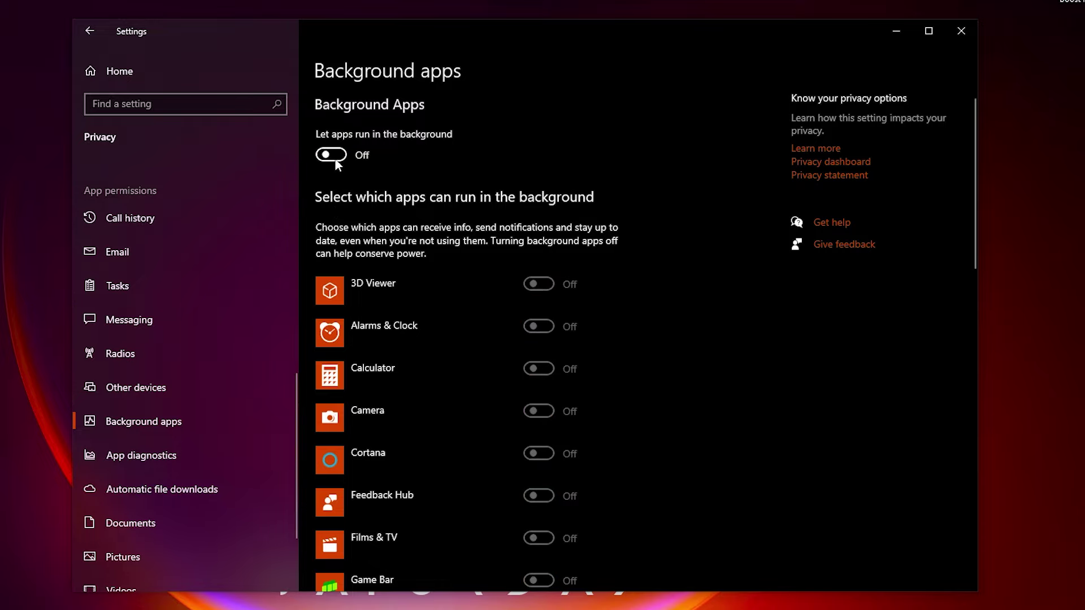
Go to the Gaming settings and turn off Game Bar.
{"action": "left_click", "coordinate": [130, 73]}
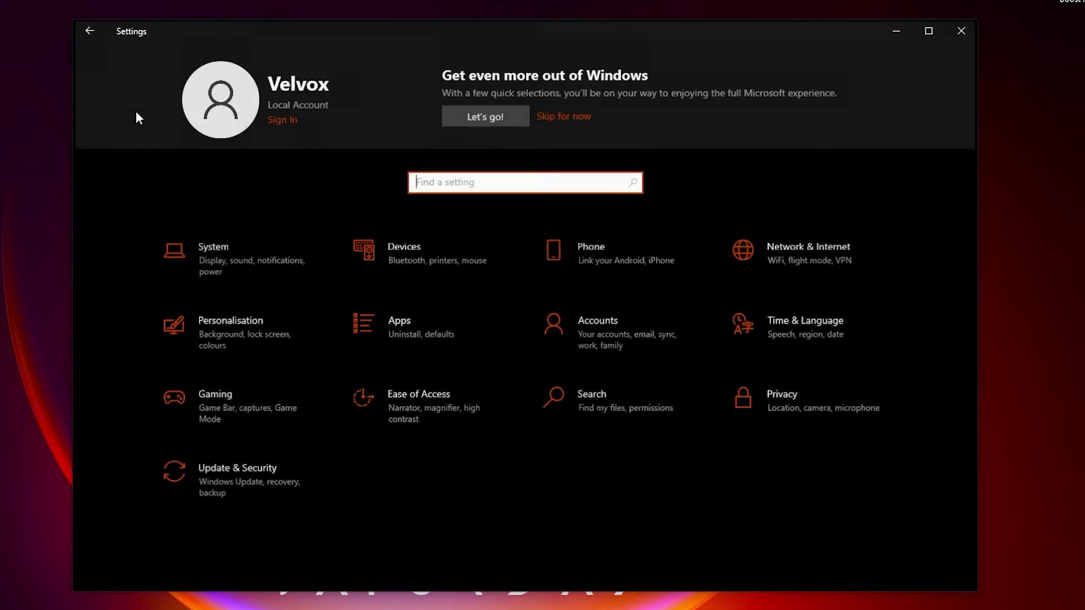
{"action": "left_click", "coordinate": [211, 400]}
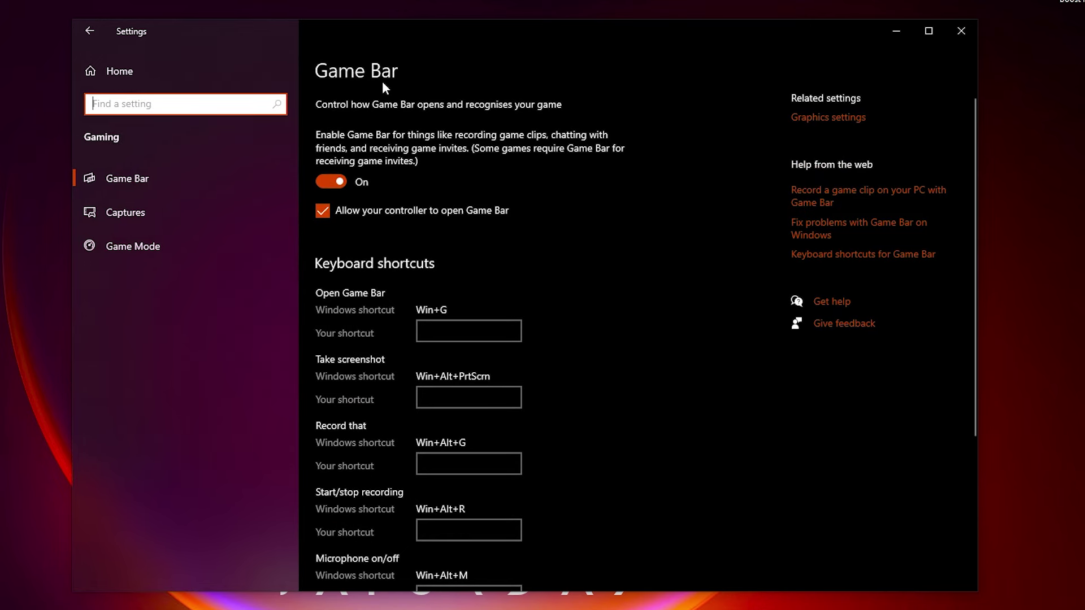
{"action": "left_click", "coordinate": [331, 181]}
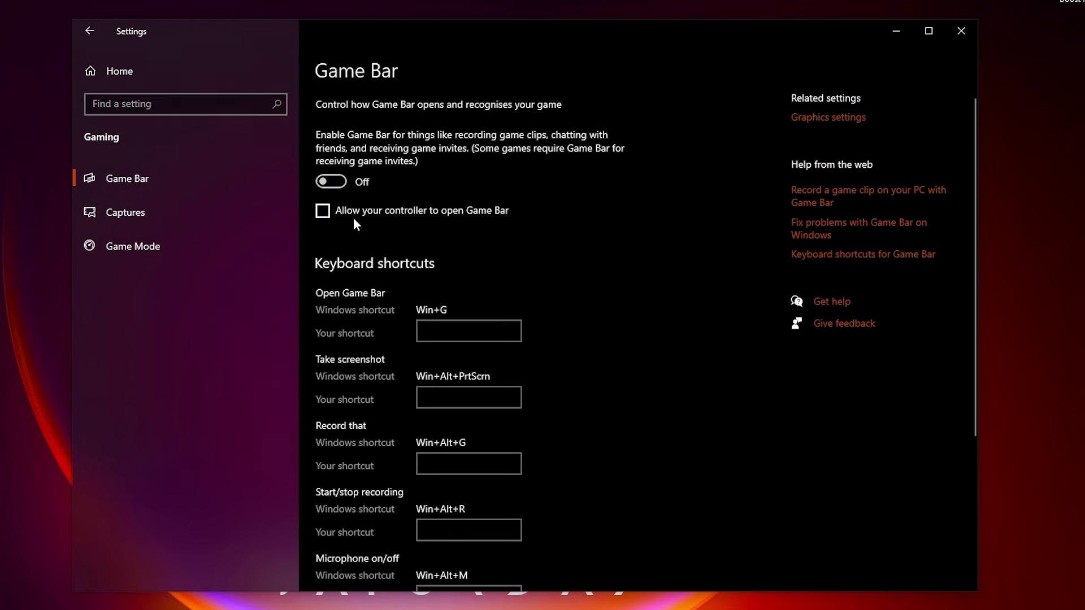
Open the Game Mode settings and switch Game Mode off and back on.
{"action": "left_click", "coordinate": [124, 254]}
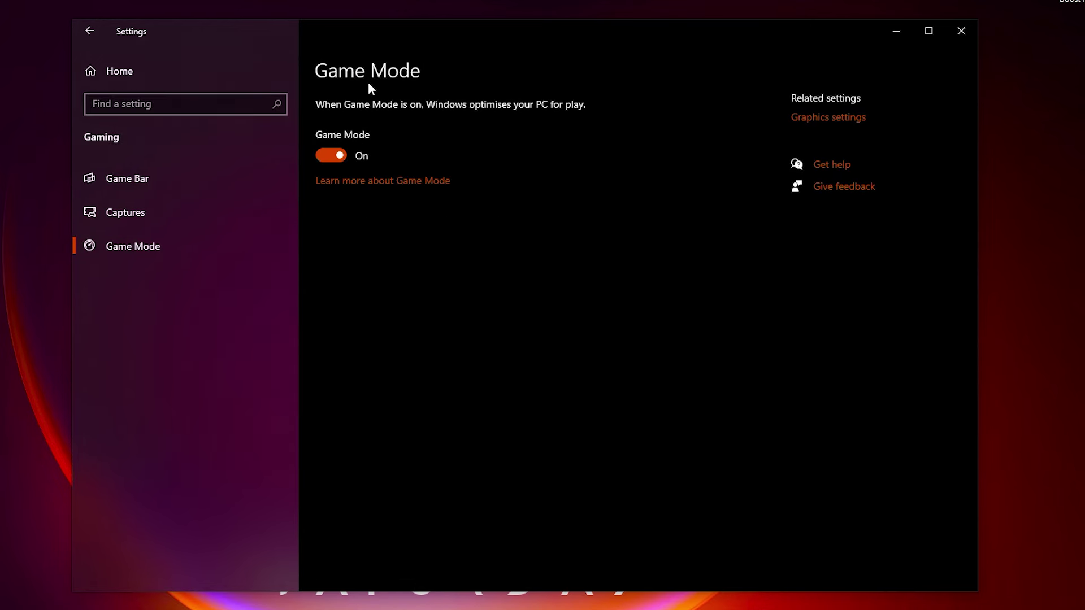
{"action": "left_click", "coordinate": [331, 157]}
{"action": "left_click", "coordinate": [328, 158]}
Open the Performance Options from the advanced system settings on the System About page.
{"action": "left_click", "coordinate": [163, 69]}
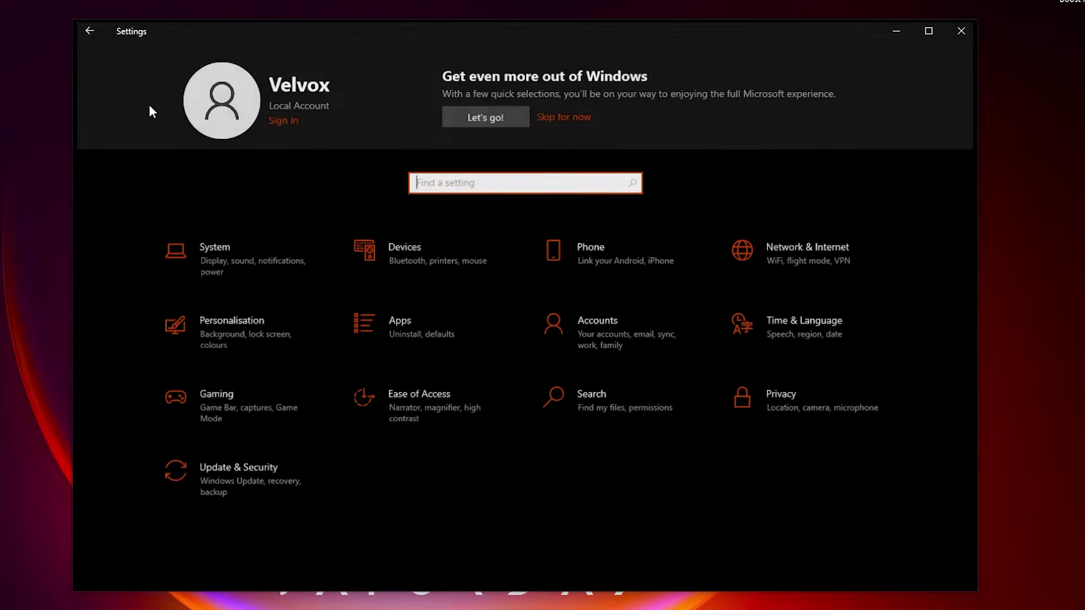
{"action": "left_click", "coordinate": [209, 249]}
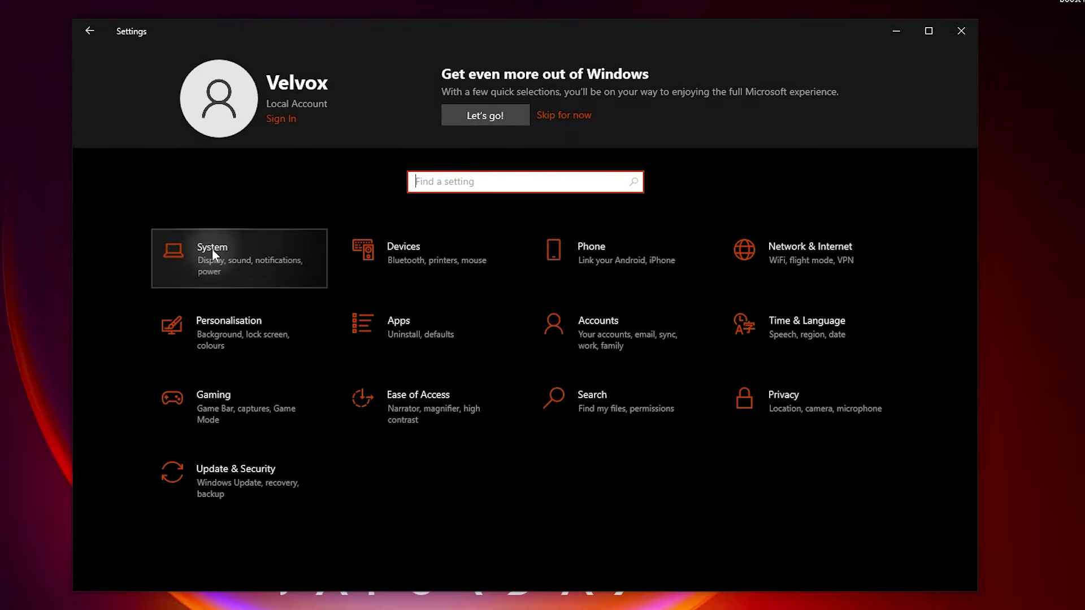
{"action": "scroll", "coordinate": [294, 208], "scroll_direction": "down", "scroll_amount": 3}
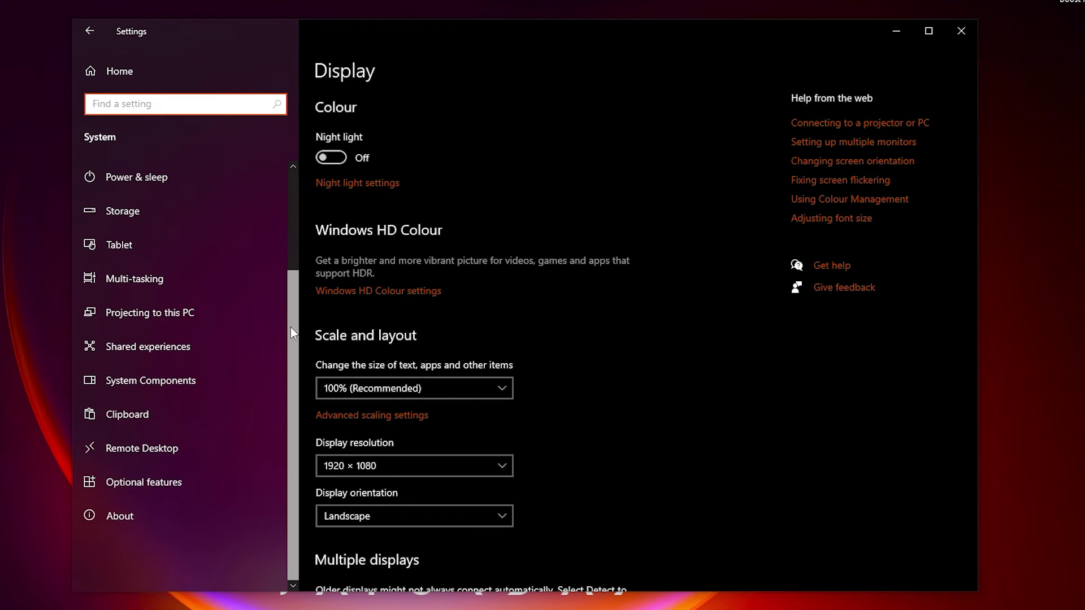
{"action": "left_click", "coordinate": [143, 515]}
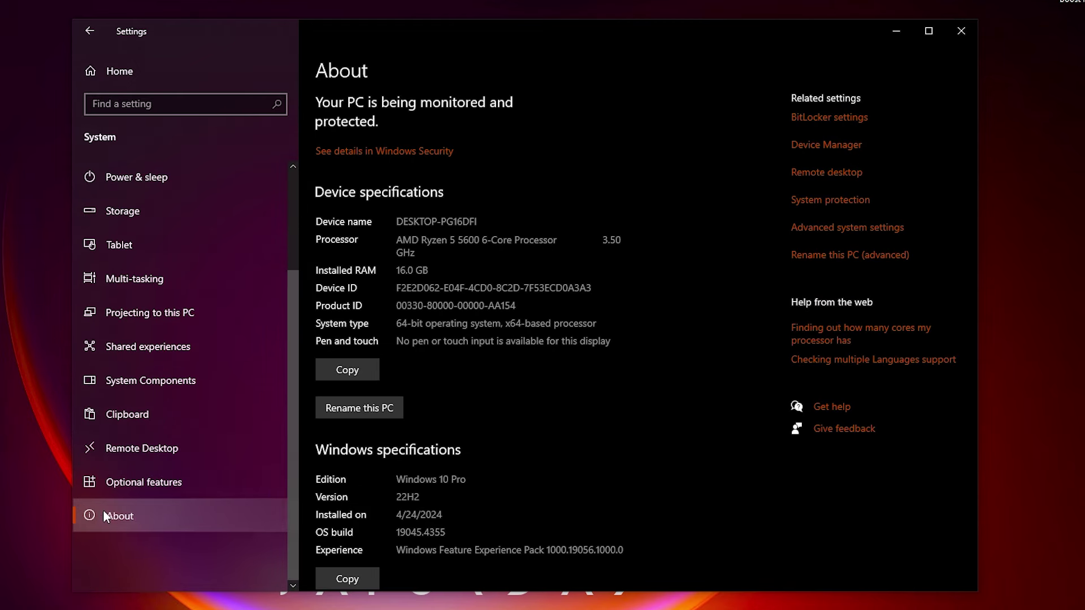
{"action": "left_click", "coordinate": [830, 227]}
{"action": "left_click_drag", "start_coordinate": [8, 1], "coordinate": [487, 105]}
{"action": "left_click", "coordinate": [524, 212]}
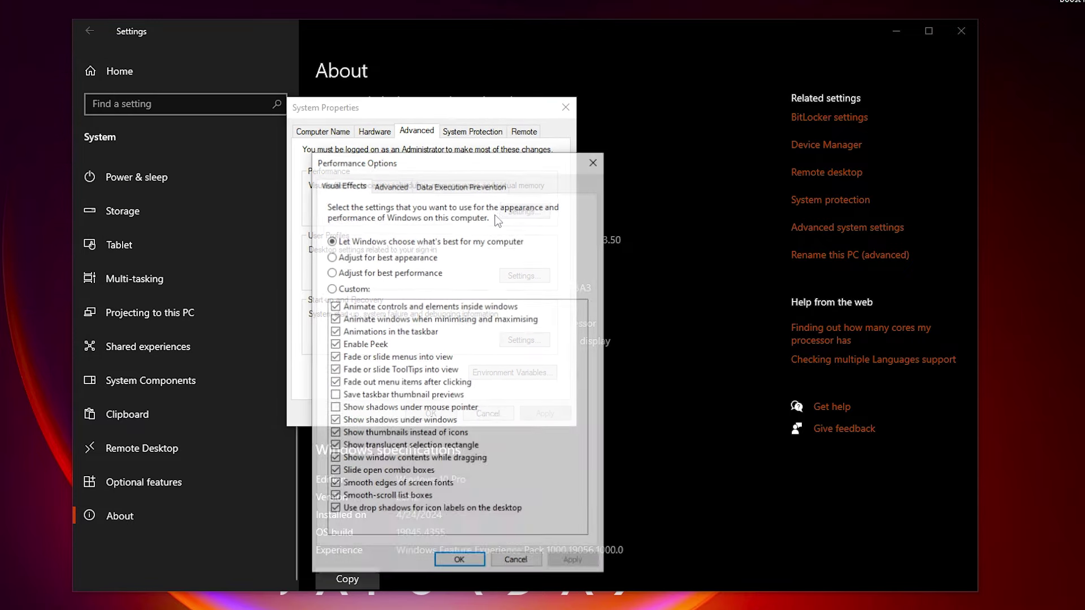
{"action": "left_click_drag", "start_coordinate": [439, 167], "coordinate": [490, 117]}
Choose Custom visual effects and disable control and taskbar animations, Peek, menu and ToolTip fades, and fading out menu items after clicking.
{"action": "left_click", "coordinate": [375, 237]}
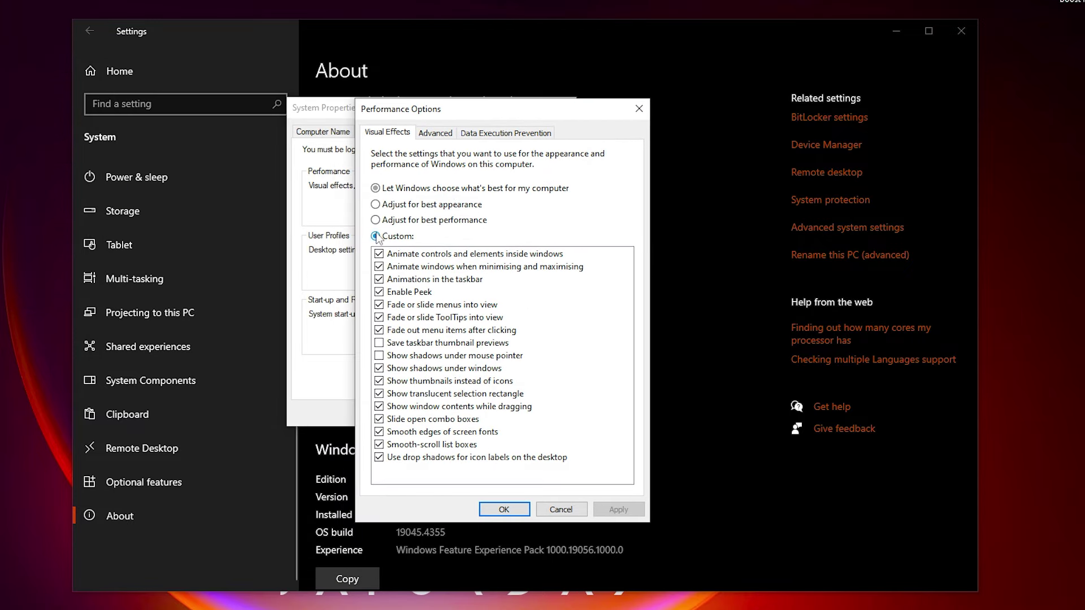
{"action": "left_click", "coordinate": [379, 254]}
{"action": "left_click", "coordinate": [379, 279]}
{"action": "left_click", "coordinate": [378, 291]}
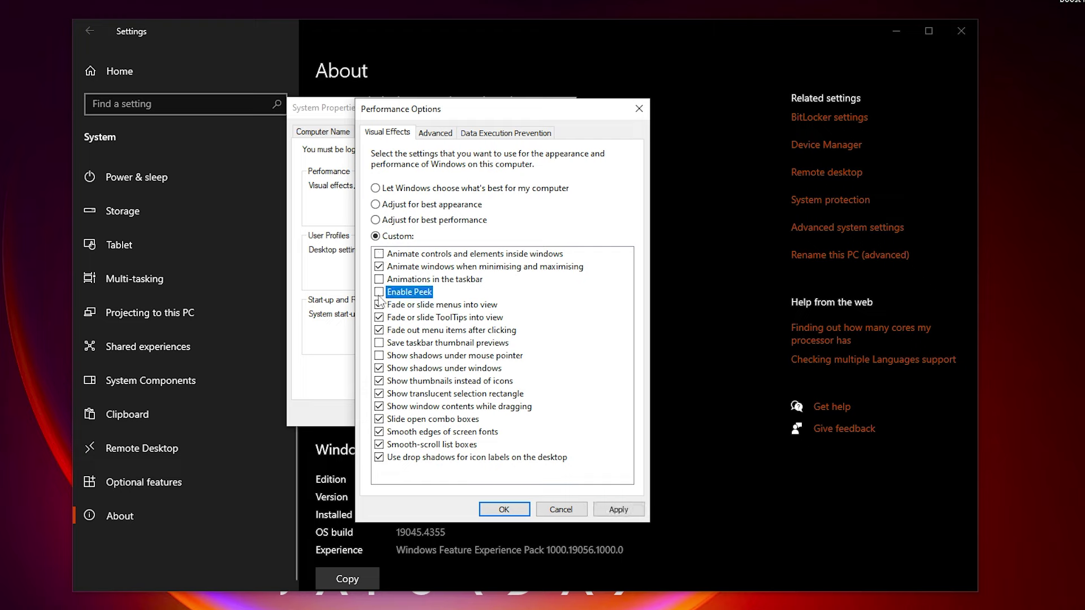
{"action": "left_click", "coordinate": [379, 318]}
{"action": "left_click", "coordinate": [378, 305]}
{"action": "left_click", "coordinate": [378, 330]}
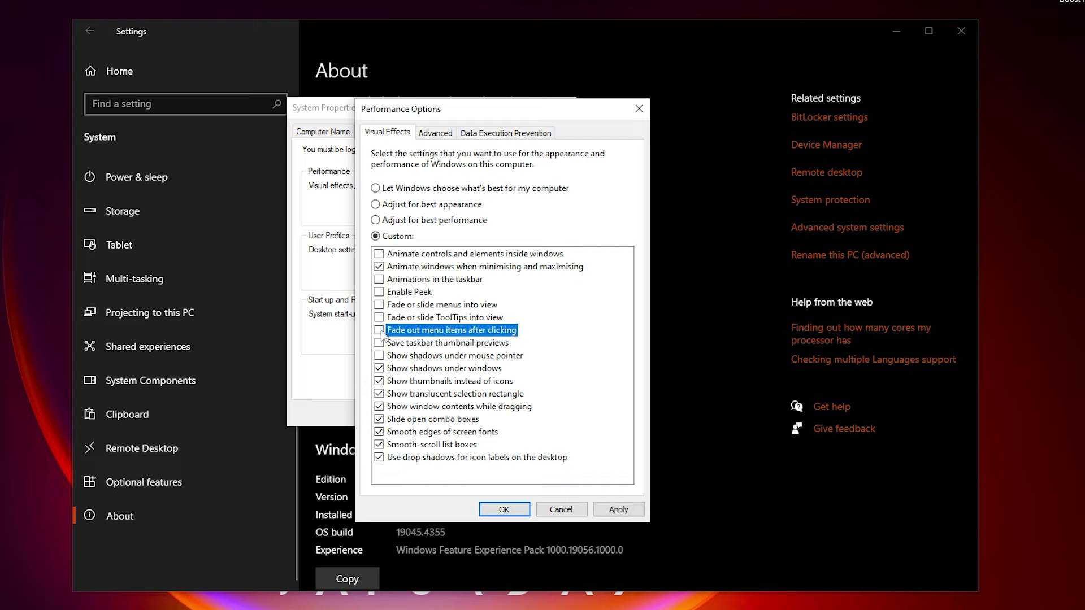
Disable shadows under windows, the translucent selection rectangle, window contents while dragging, and drop shadows for desktop icon labels.
{"action": "left_click", "coordinate": [378, 368]}
{"action": "left_click", "coordinate": [378, 394]}
{"action": "left_click", "coordinate": [378, 407]}
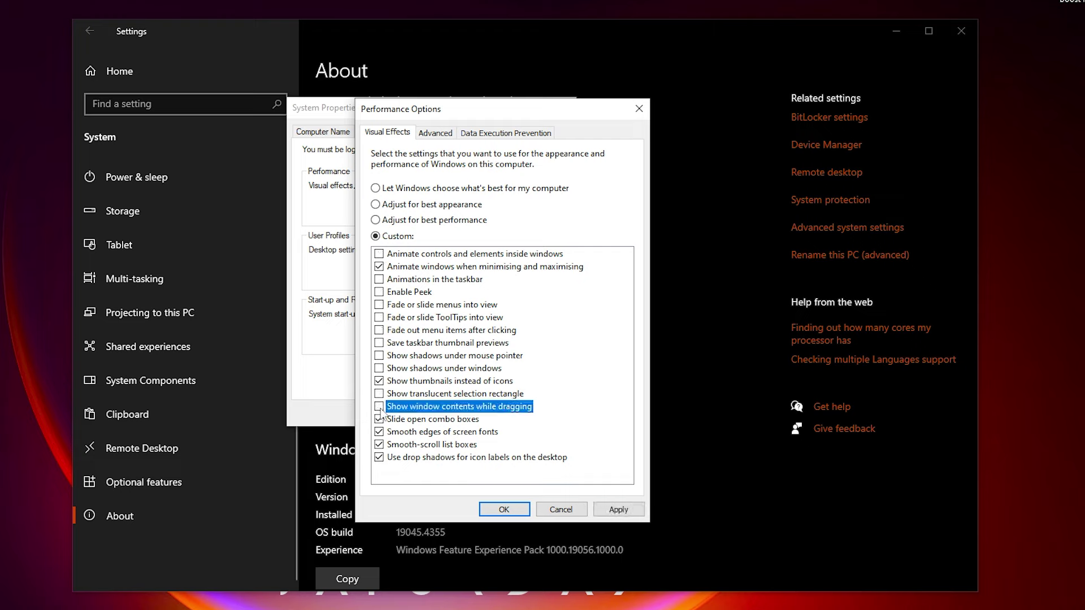
{"action": "left_click", "coordinate": [379, 458]}
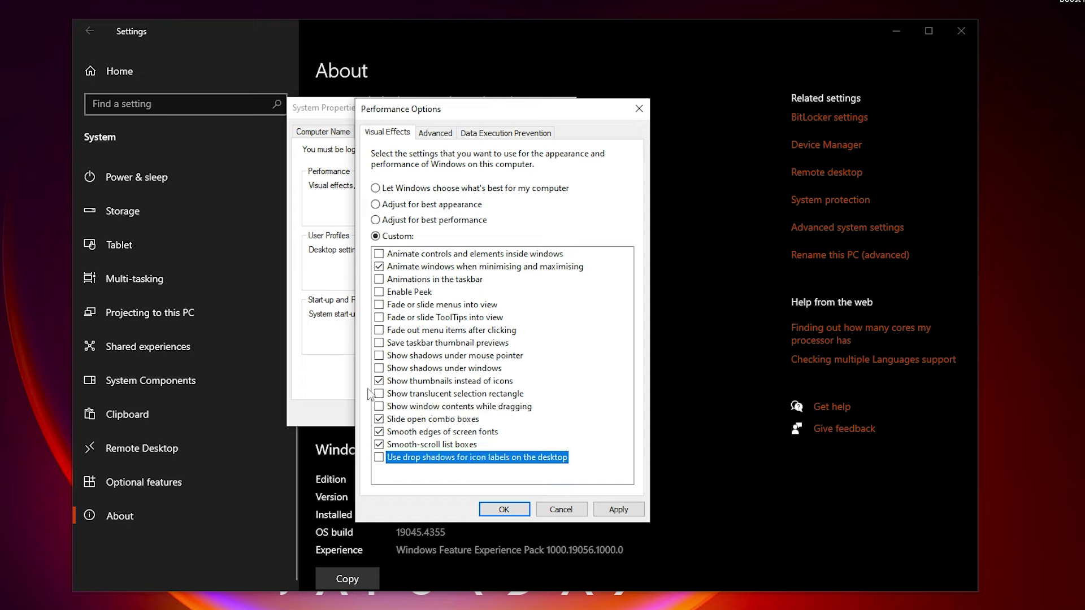
Keep window animation, thumbnails, sliding combo boxes, font smoothing and smooth-scroll list boxes enabled, apply the visual effects and close all settings windows.
{"action": "left_click", "coordinate": [379, 267]}
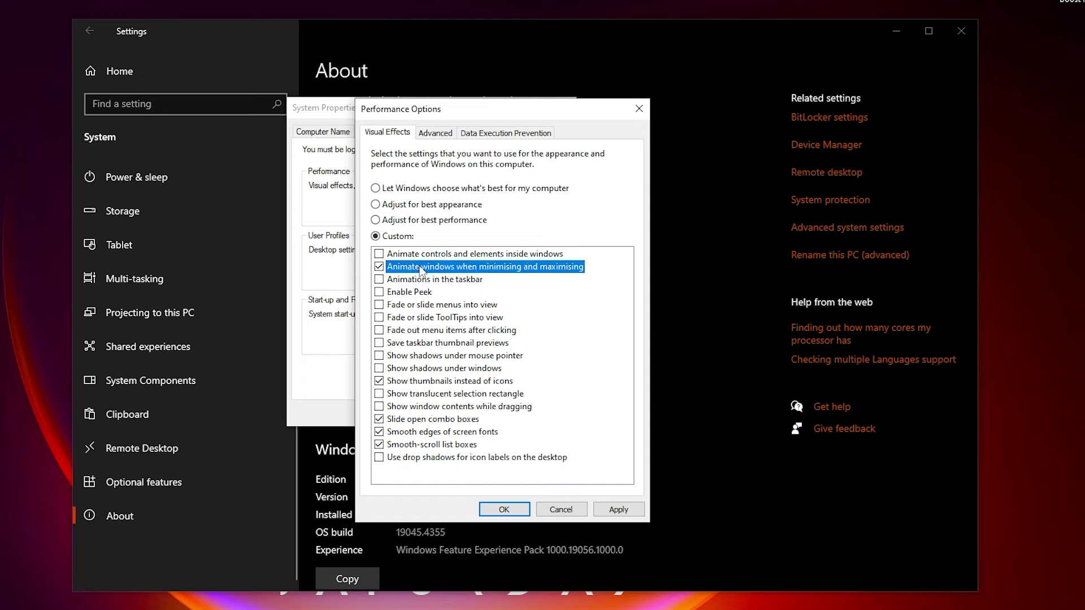
{"action": "left_click", "coordinate": [376, 383]}
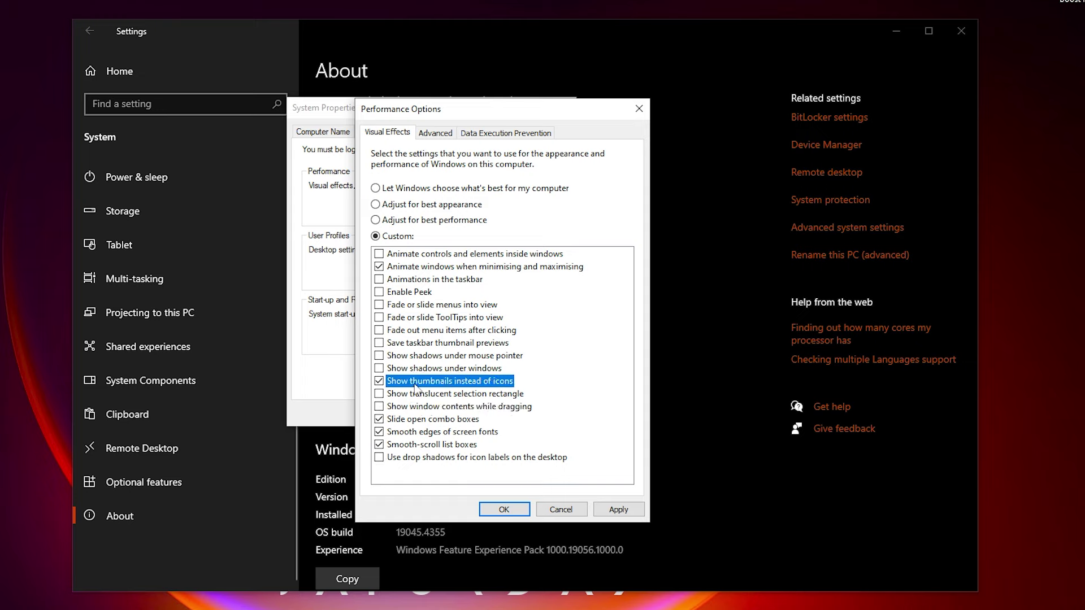
{"action": "left_click", "coordinate": [380, 419]}
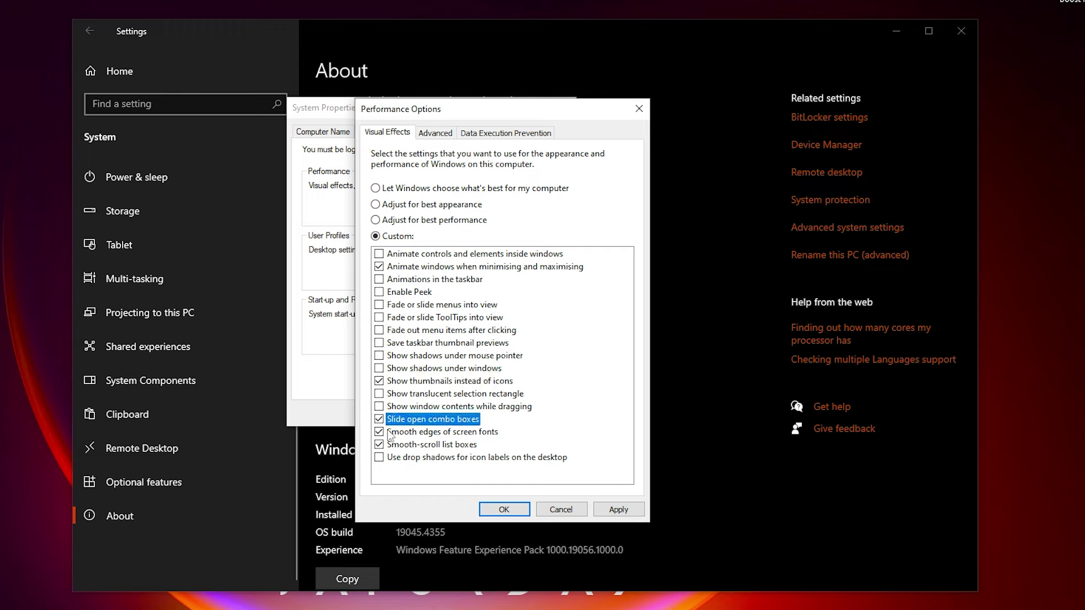
{"action": "left_click", "coordinate": [381, 433]}
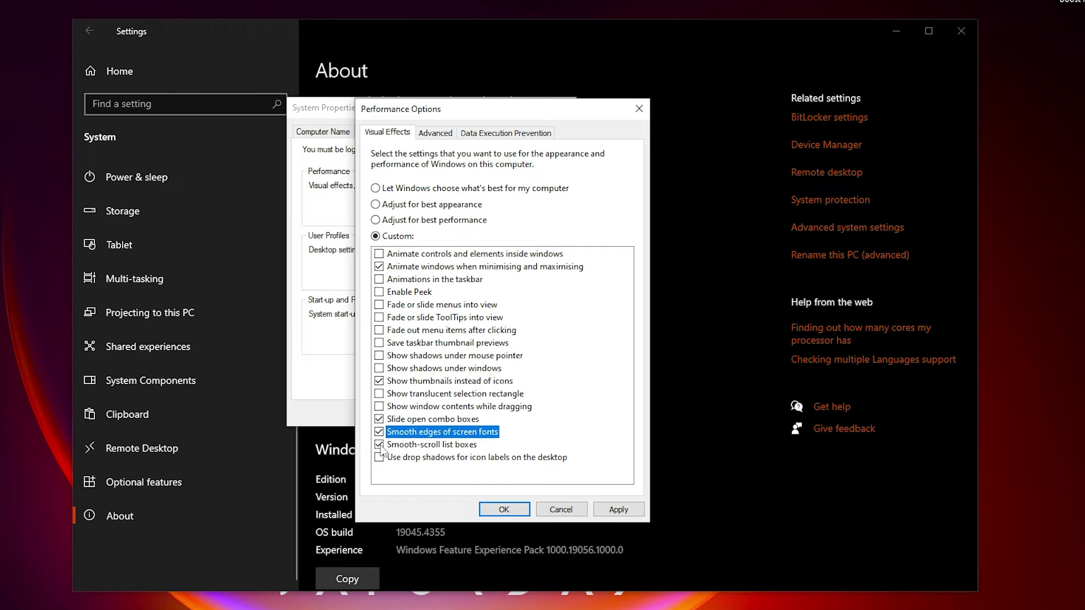
{"action": "left_click", "coordinate": [379, 445]}
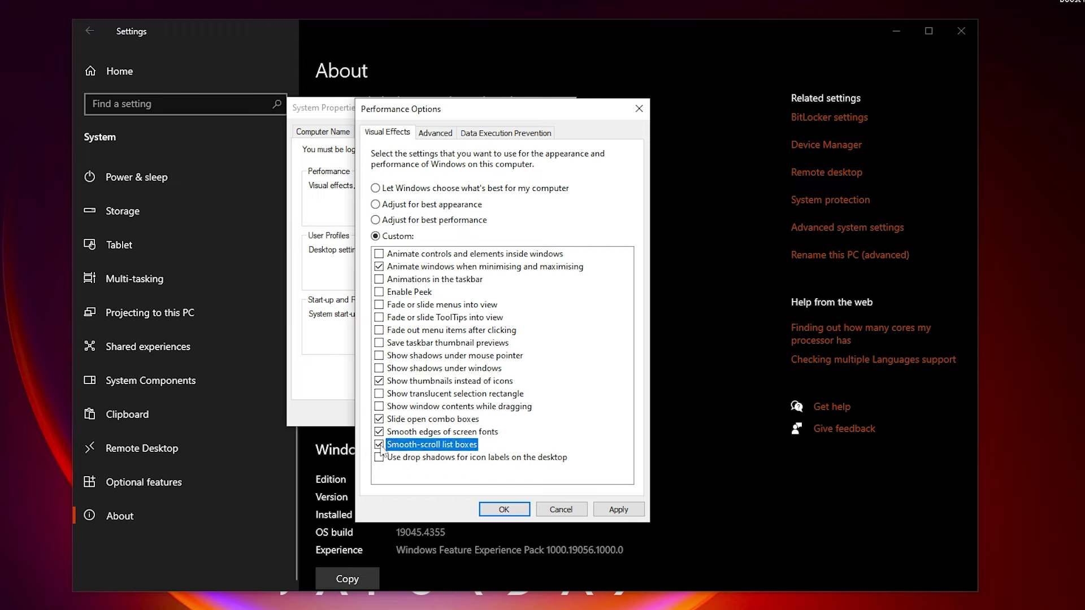
{"action": "left_click", "coordinate": [631, 511]}
{"action": "left_click", "coordinate": [503, 509]}
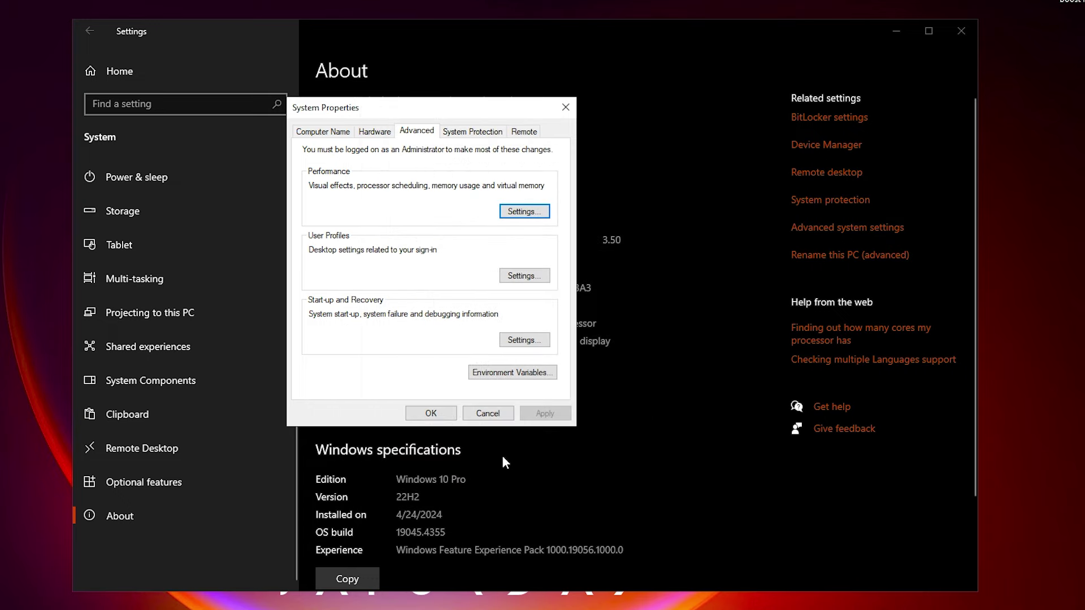
{"action": "left_click", "coordinate": [443, 411]}
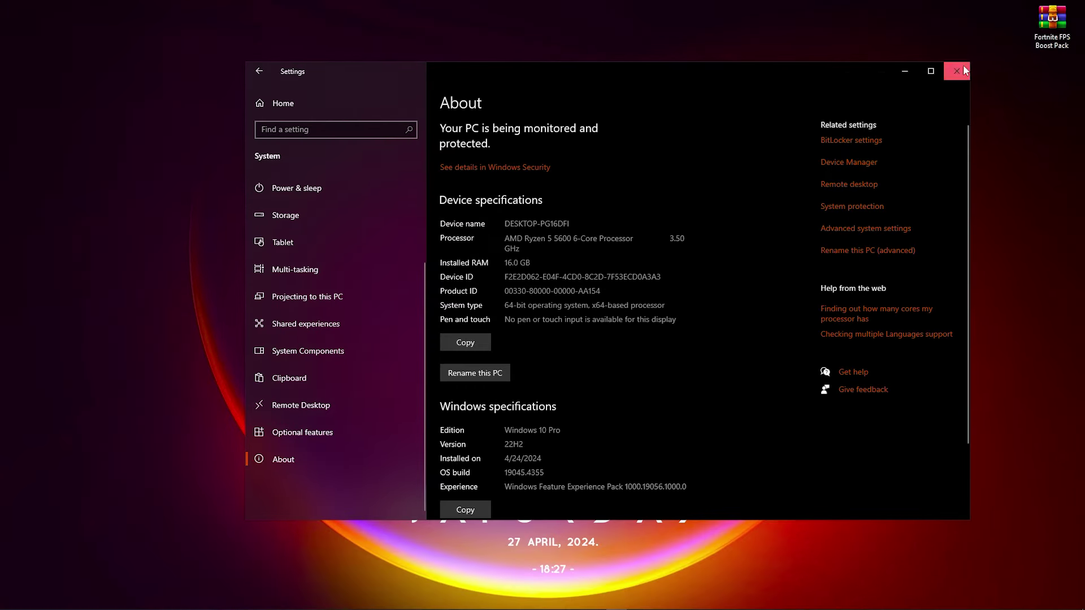
{"action": "left_click", "coordinate": [960, 30]}
Extract the Fortnite FPS Boost Pack archive into its own folder and place that folder beside the archive on the desktop.
{"action": "left_click_drag", "start_coordinate": [1048, 34], "coordinate": [534, 189]}
{"action": "right_click", "coordinate": [539, 190]}
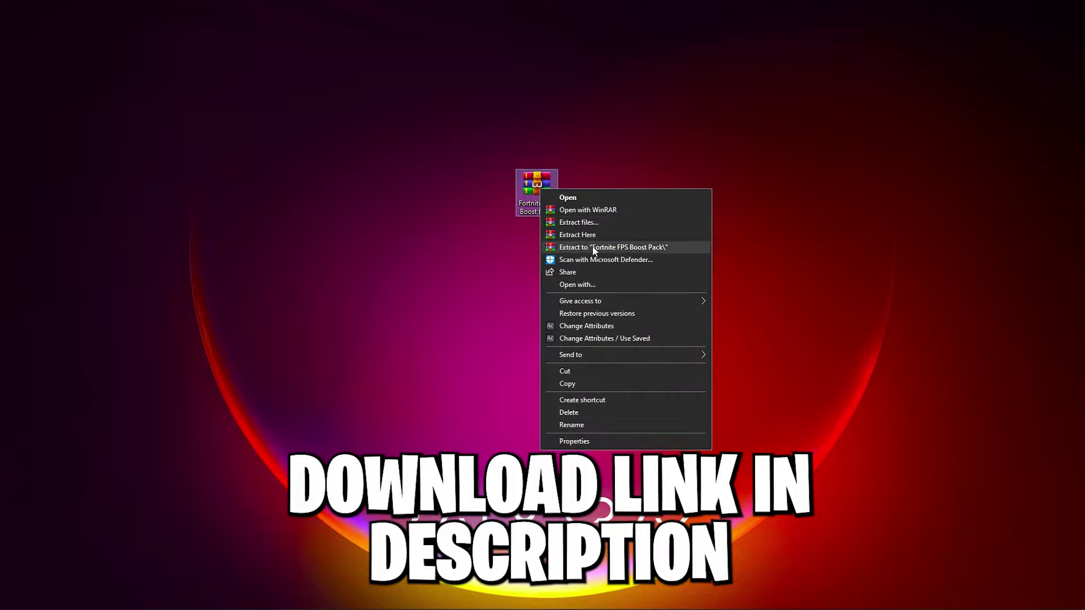
{"action": "left_click", "coordinate": [439, 229]}
{"action": "left_click_drag", "start_coordinate": [27, 38], "coordinate": [501, 209]}
Open the extracted Fortnite FPS Boost Pack folder and its "1- Window Gaming Reg" subfolder.
{"action": "right_click", "coordinate": [500, 209]}
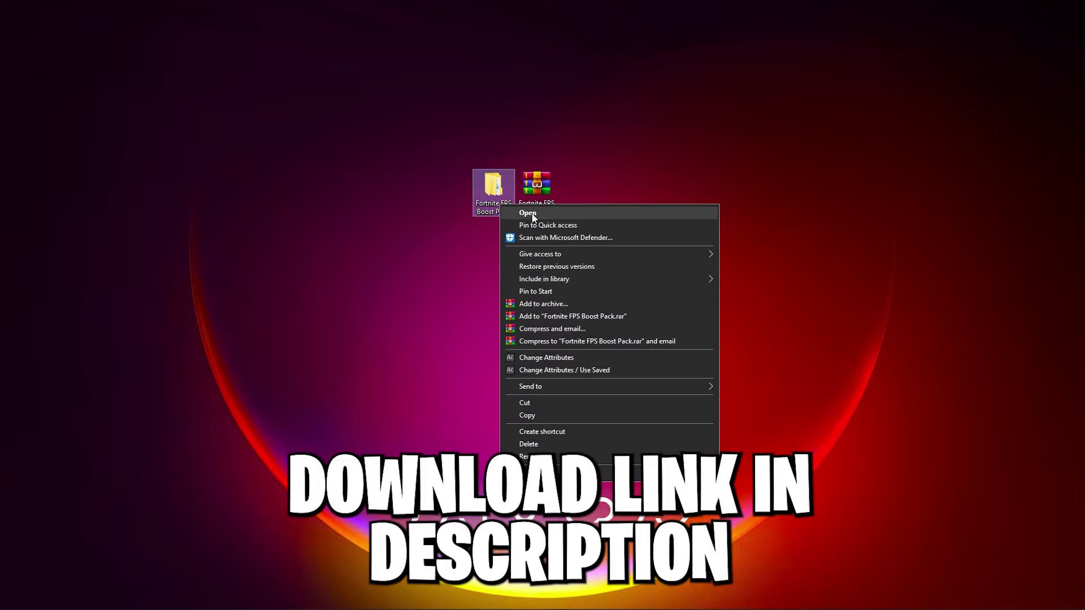
{"action": "left_click", "coordinate": [532, 217]}
{"action": "left_click_drag", "start_coordinate": [457, 293], "coordinate": [479, 164]}
{"action": "left_click", "coordinate": [453, 286]}
{"action": "right_click", "coordinate": [411, 178]}
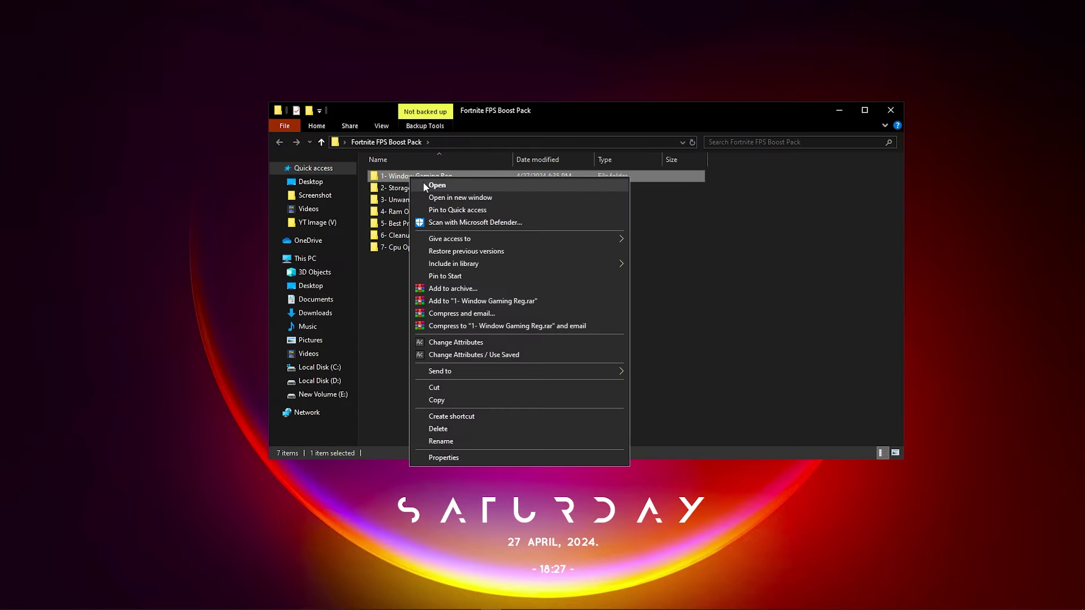
{"action": "left_click", "coordinate": [444, 191]}
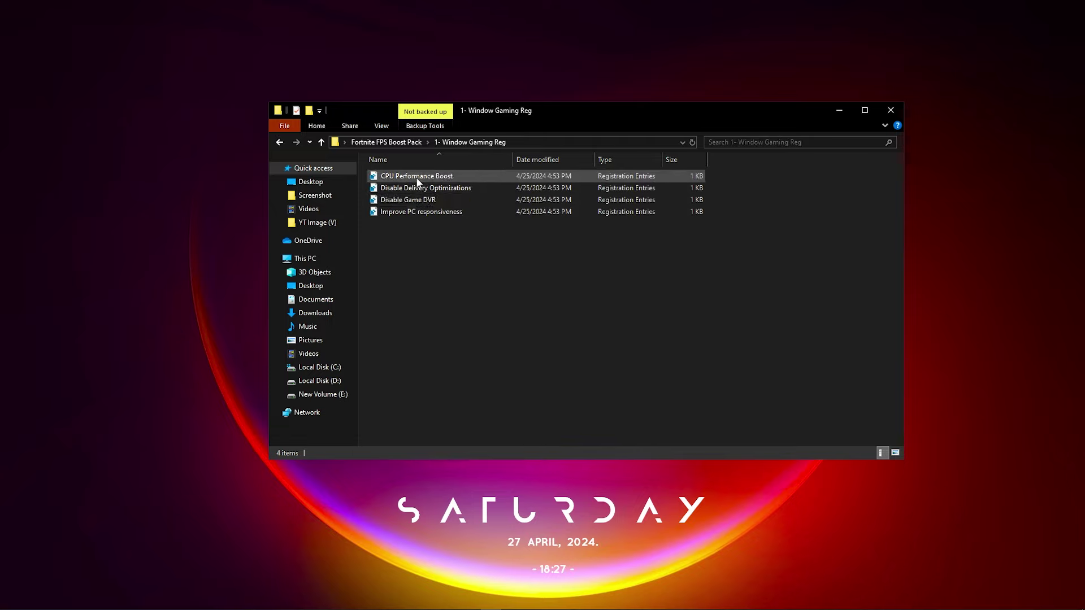
Merge the CPU Performance Boost and Disable Delivery Optimizations files into the Windows registry.
{"action": "right_click", "coordinate": [418, 178]}
{"action": "left_click", "coordinate": [444, 190]}
{"action": "left_click", "coordinate": [404, 190]}
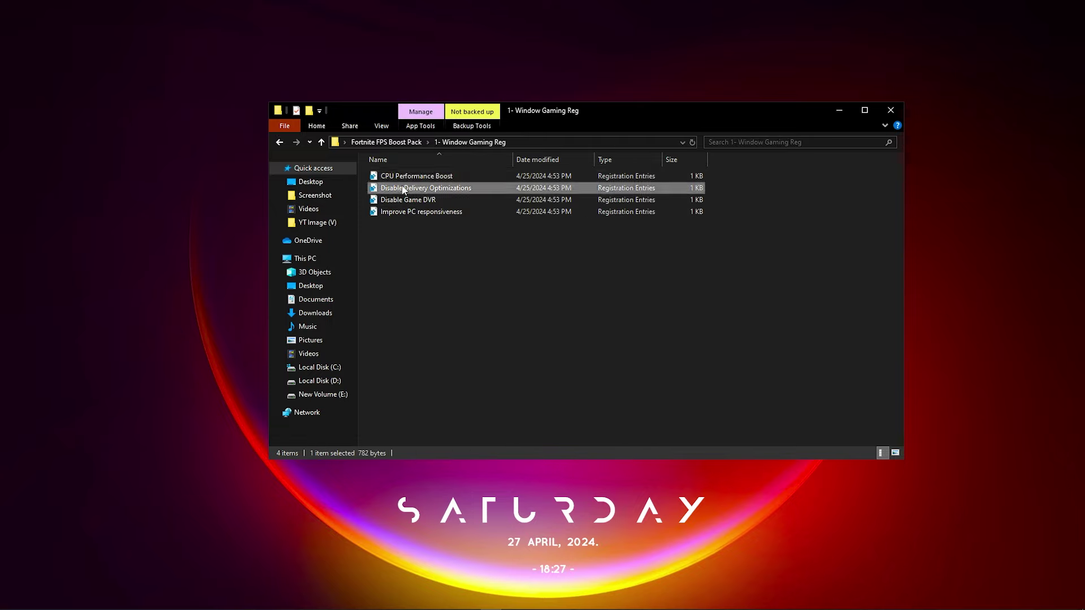
{"action": "right_click", "coordinate": [401, 192]}
{"action": "left_click", "coordinate": [427, 194]}
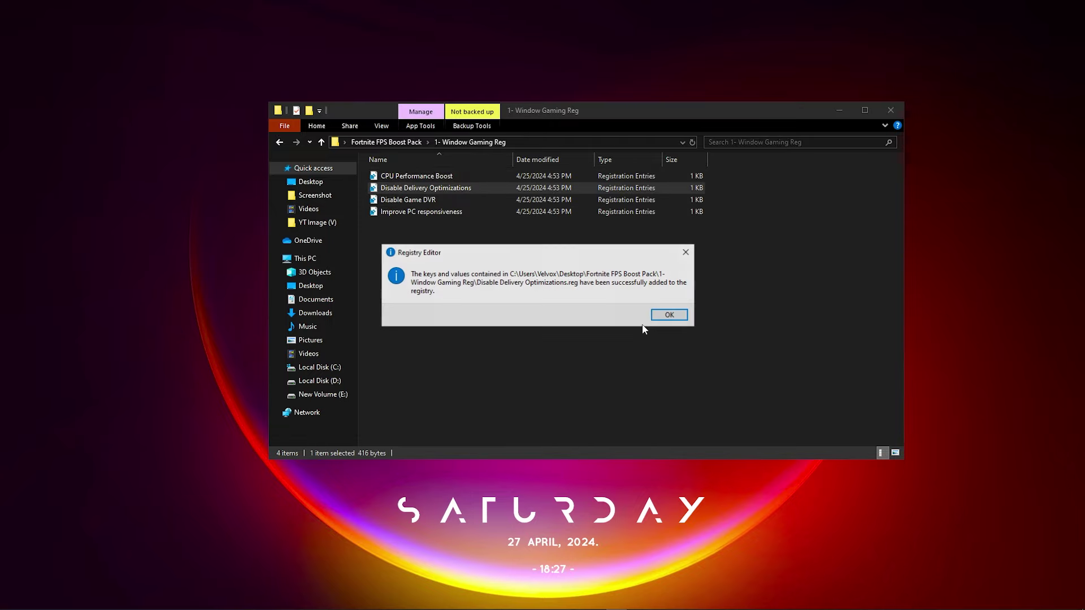
{"action": "left_click", "coordinate": [667, 315]}
Merge the Disable Game DVR and Improve PC responsiveness files into the Windows registry.
{"action": "left_click", "coordinate": [399, 201]}
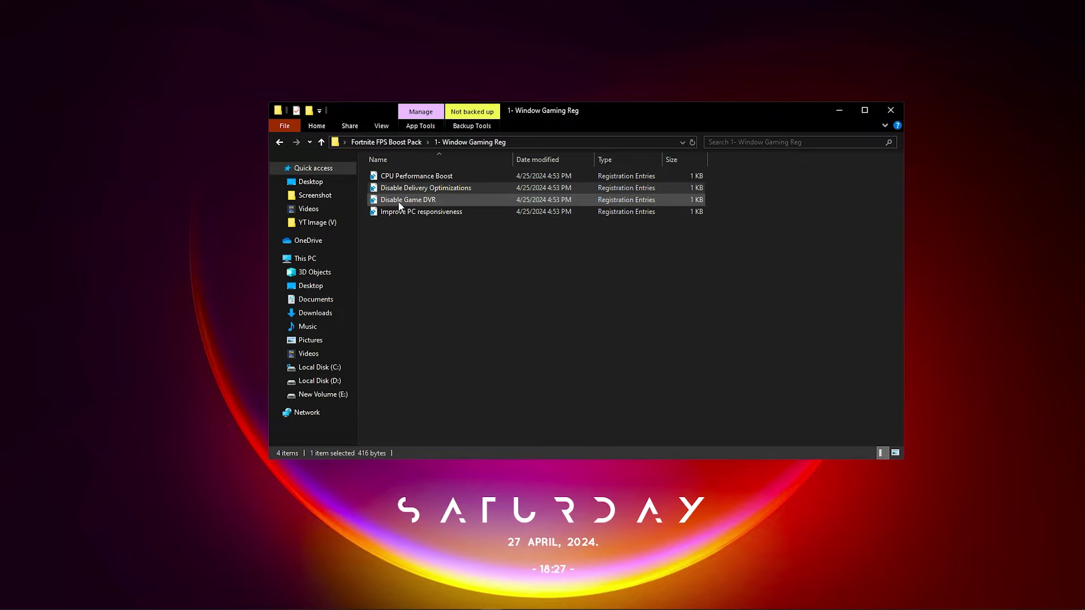
{"action": "right_click", "coordinate": [400, 203]}
{"action": "left_click", "coordinate": [428, 211]}
{"action": "left_click", "coordinate": [626, 329]}
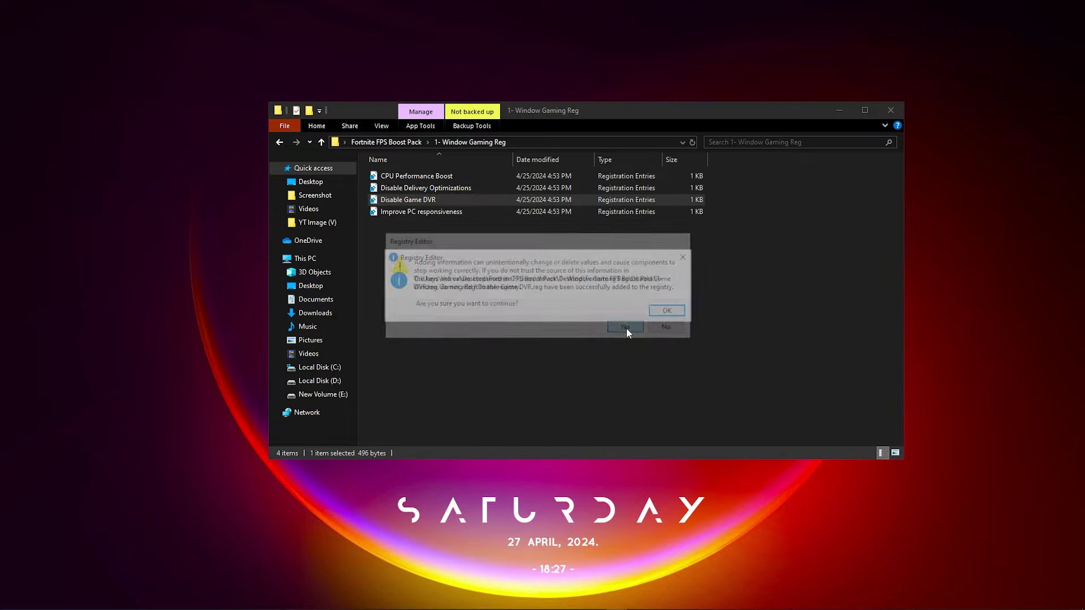
{"action": "left_click", "coordinate": [670, 314]}
{"action": "left_click", "coordinate": [407, 212]}
{"action": "right_click", "coordinate": [420, 214]}
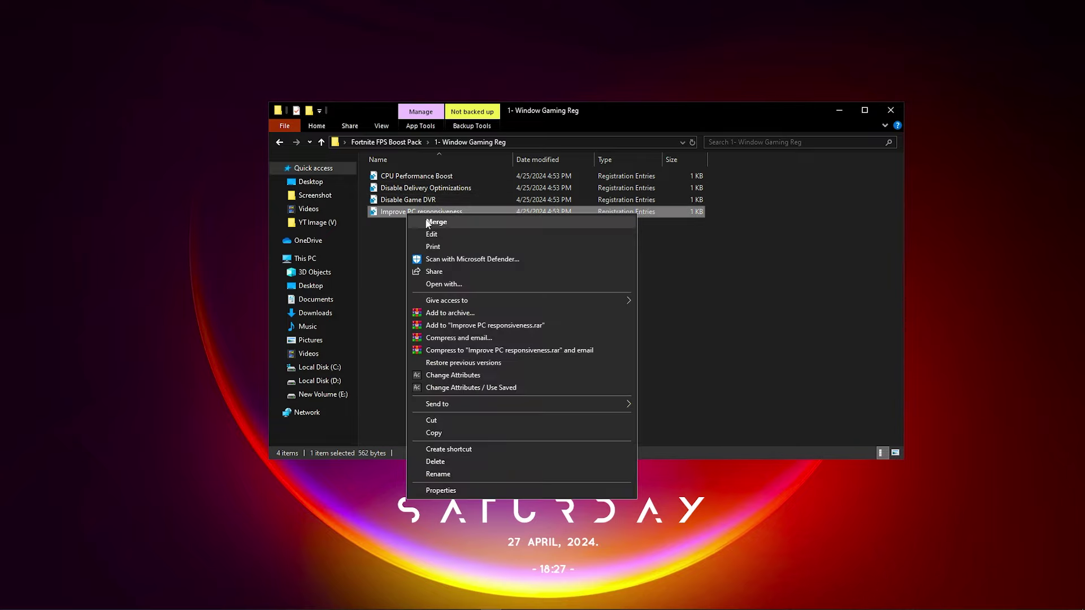
{"action": "left_click", "coordinate": [429, 222]}
{"action": "left_click", "coordinate": [627, 329]}
{"action": "left_click", "coordinate": [669, 314]}
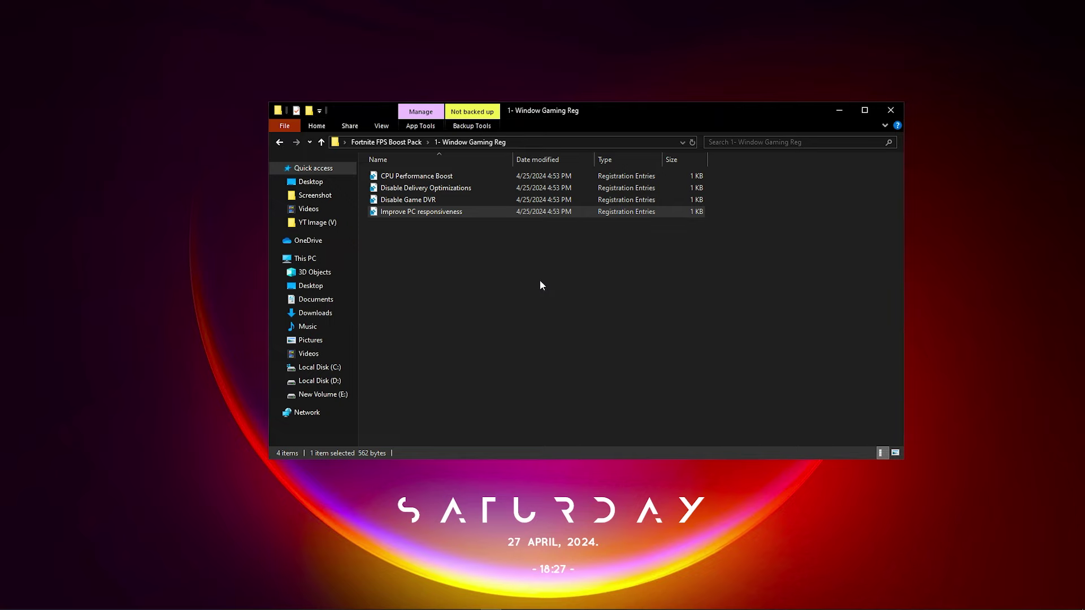
Open the pack's "2- Storage Optimization" folder and run the Clean ALL TEMP Files batch file as administrator.
{"action": "left_click", "coordinate": [280, 144]}
{"action": "left_click", "coordinate": [405, 189]}
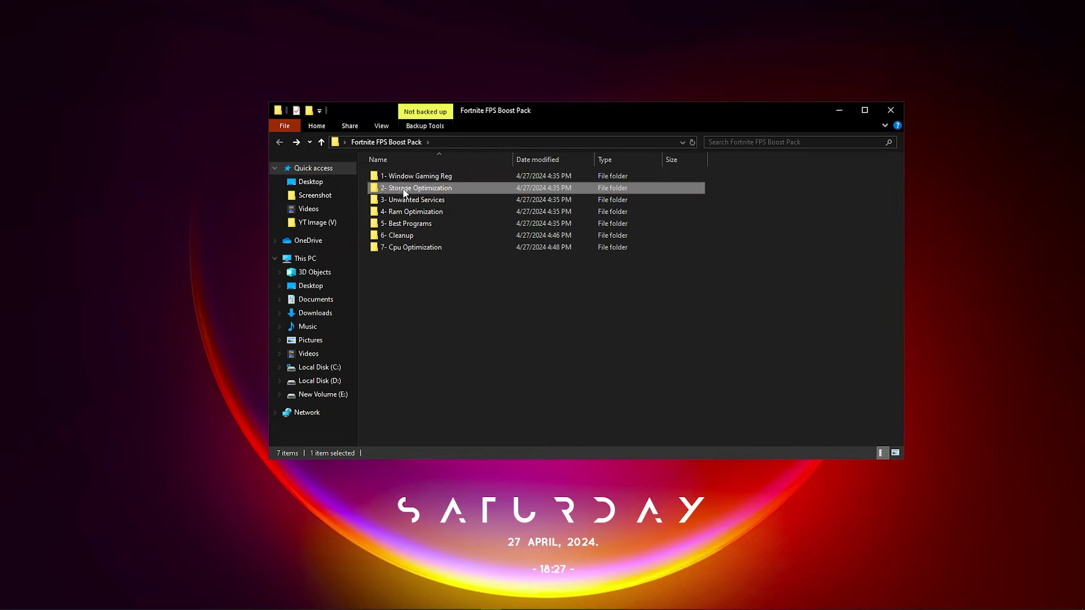
{"action": "right_click", "coordinate": [402, 189]}
{"action": "key", "text": "Escape"}
{"action": "key", "text": "Return"}
{"action": "left_click", "coordinate": [416, 176]}
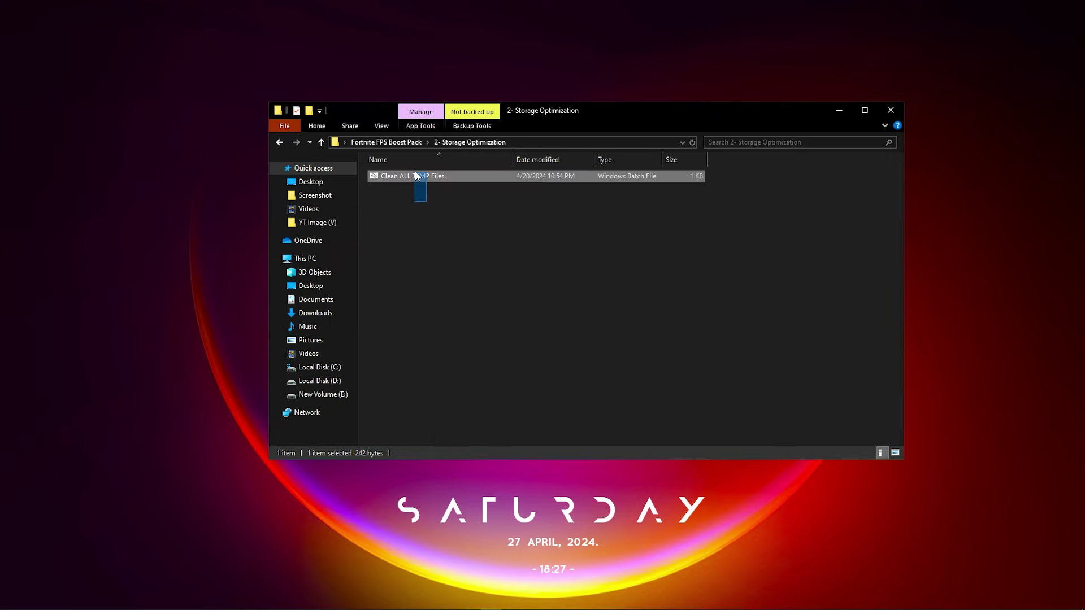
{"action": "right_click", "coordinate": [407, 175]}
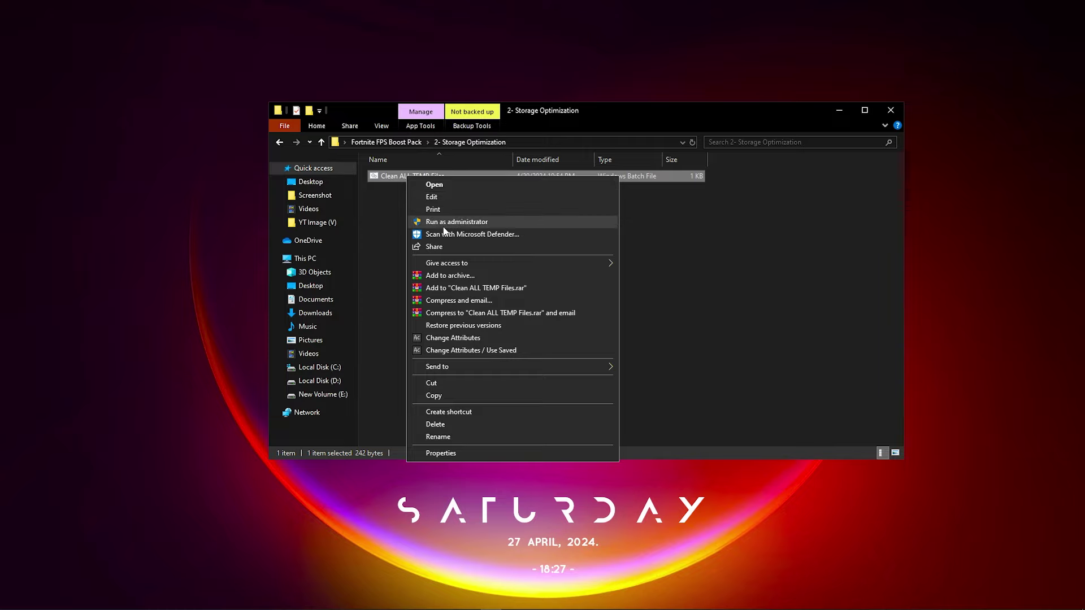
{"action": "left_click", "coordinate": [441, 225]}
Let the batch script delete all temporary files, then close its console window.
{"action": "left_click_drag", "start_coordinate": [330, 69], "coordinate": [467, 124]}
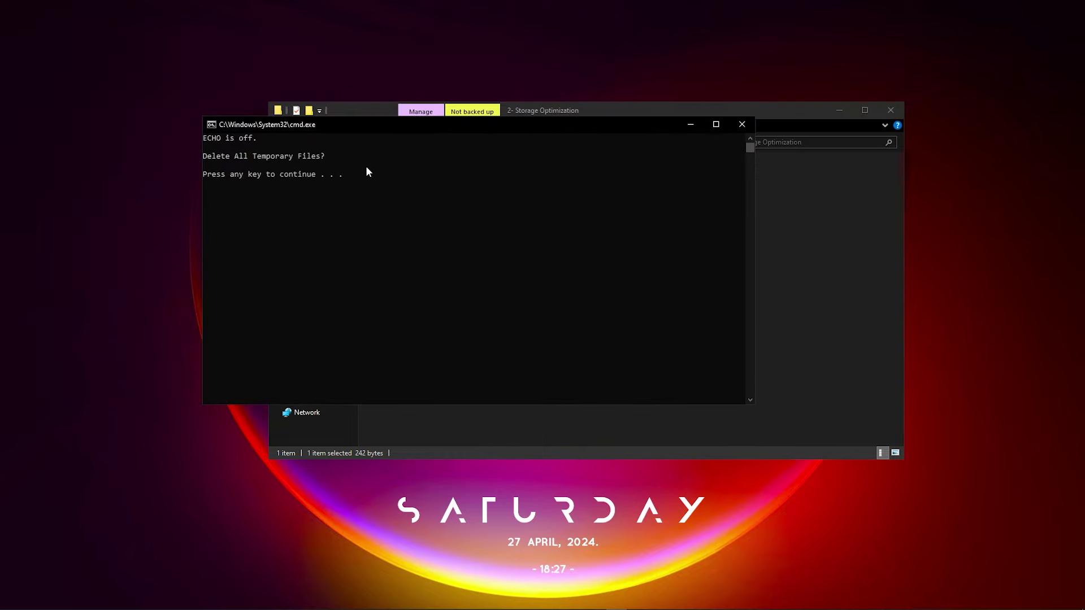
{"action": "left_click_drag", "start_coordinate": [349, 174], "coordinate": [264, 175]}
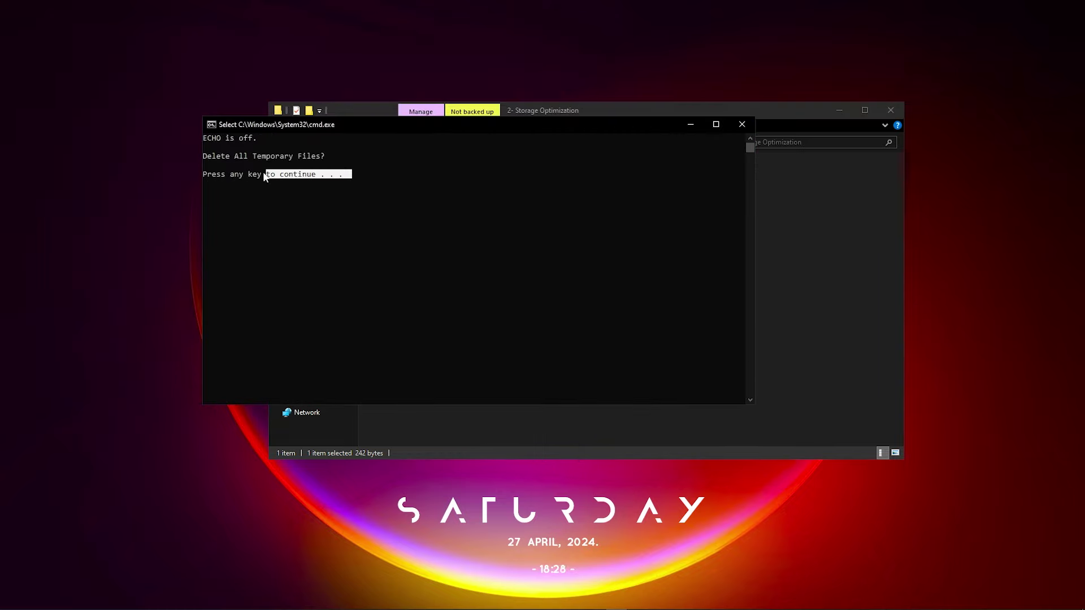
{"action": "left_click_drag", "start_coordinate": [188, 178], "coordinate": [359, 176]}
{"action": "left_click", "coordinate": [365, 191]}
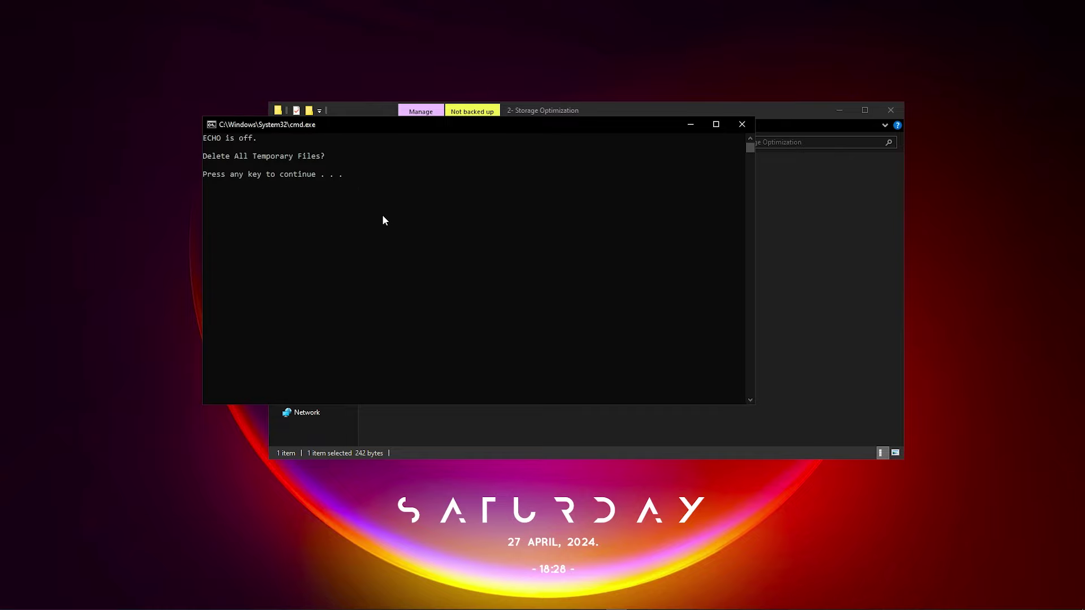
{"action": "key", "text": "Return"}
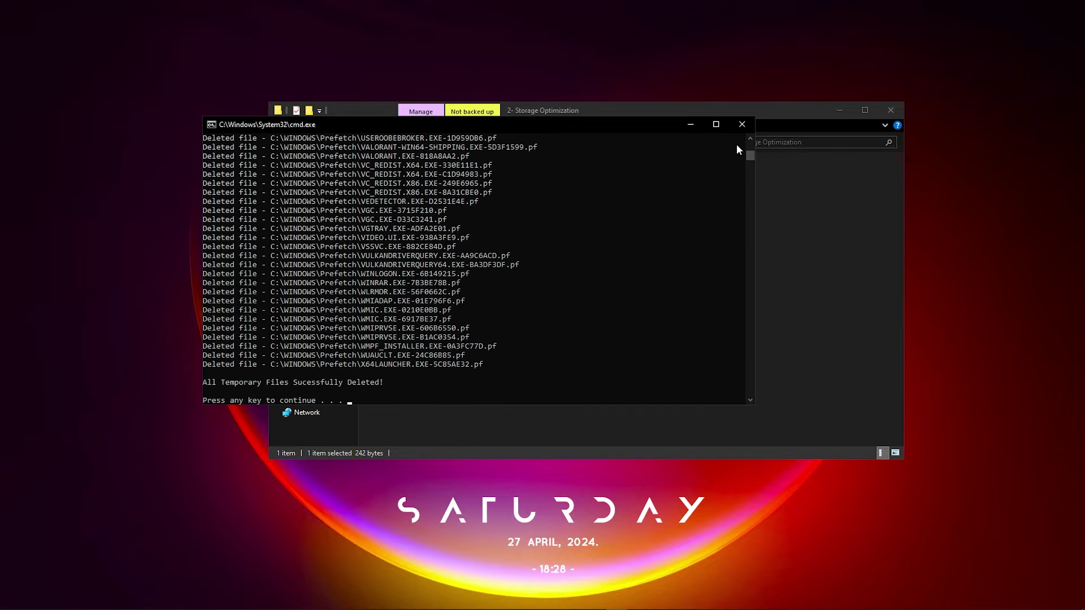
{"action": "left_click", "coordinate": [742, 124]}
Return to the Fortnite FPS Boost Pack folder and open its "3- Unwanted Services" subfolder.
{"action": "left_click", "coordinate": [277, 143]}
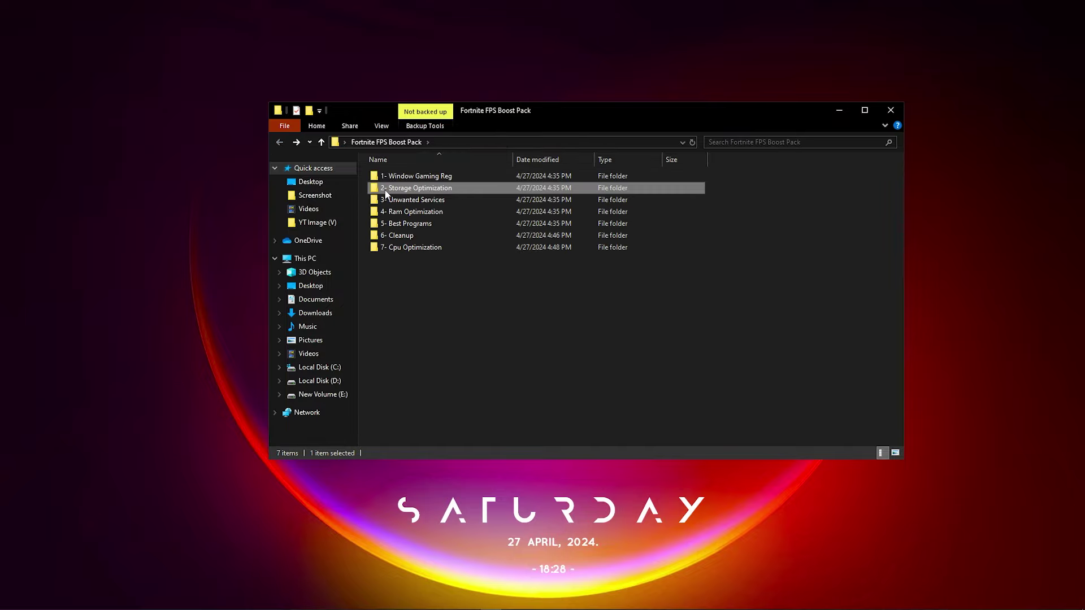
{"action": "right_click", "coordinate": [421, 200]}
{"action": "left_click", "coordinate": [458, 208]}
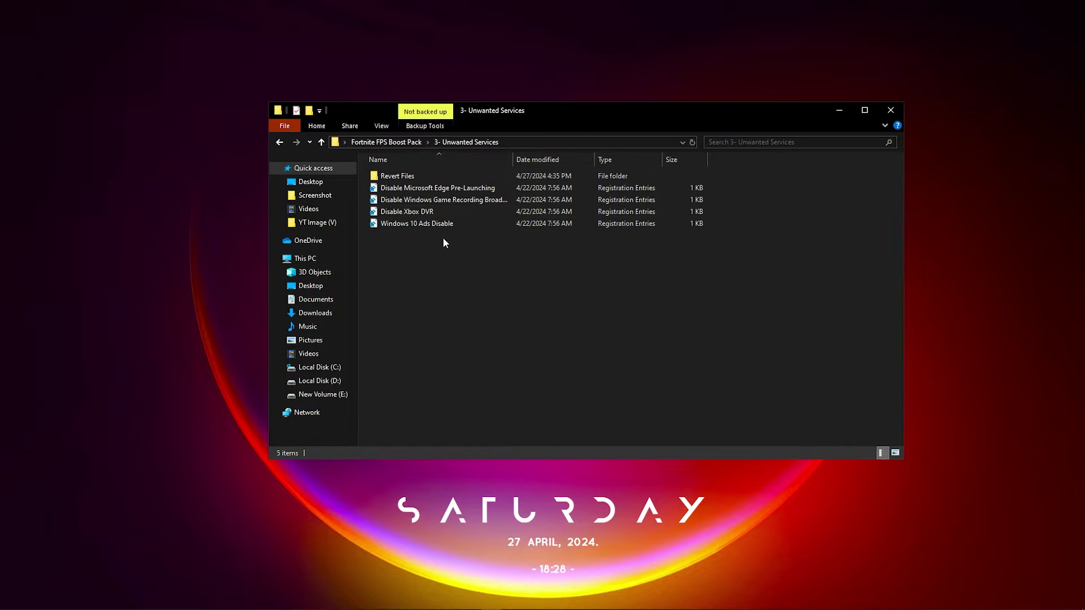
Examine the registry files in the Revert Files folder and return to "3- Unwanted Services".
{"action": "left_click_drag", "start_coordinate": [443, 236], "coordinate": [425, 178]}
{"action": "double_click", "coordinate": [397, 176]}
{"action": "left_click", "coordinate": [423, 247]}
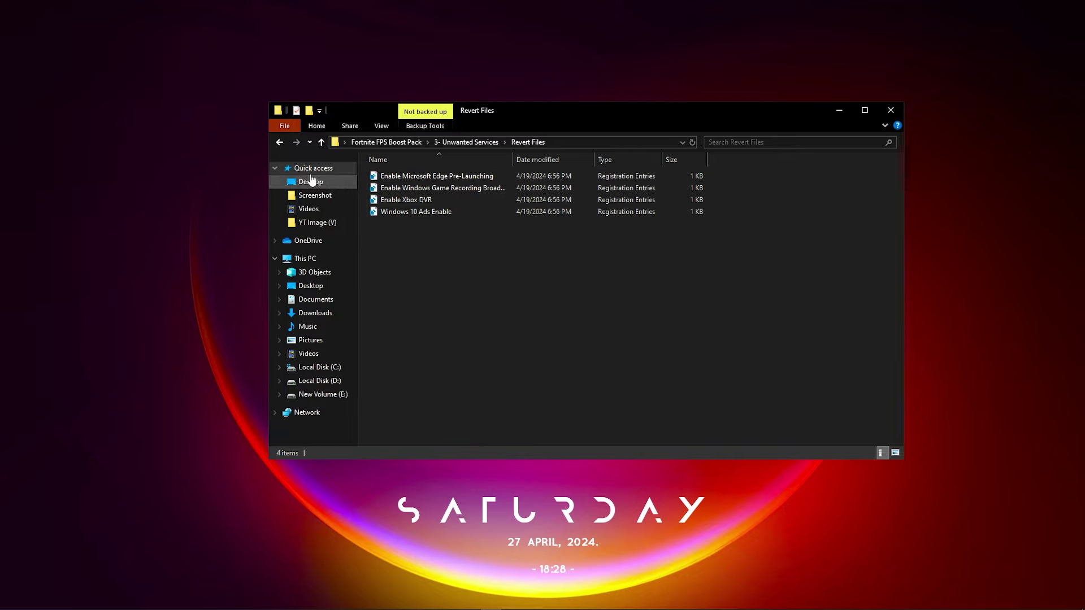
{"action": "left_click", "coordinate": [279, 142]}
Merge the Disable Microsoft Edge Pre-Launching and Disable Windows Game Recording Broadcasting files into the registry.
{"action": "left_click", "coordinate": [389, 192]}
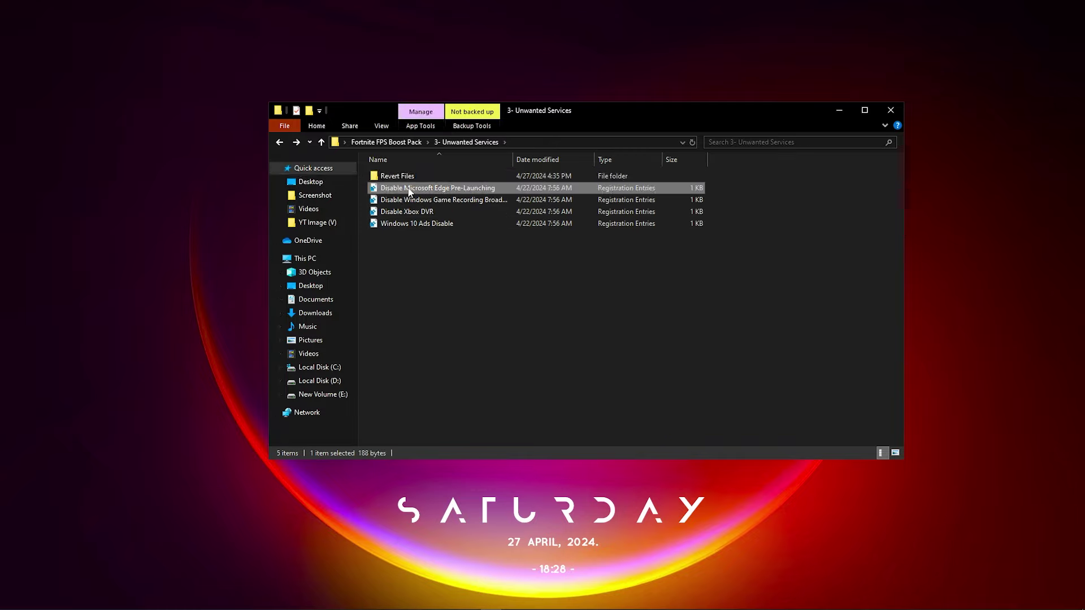
{"action": "right_click", "coordinate": [410, 192]}
{"action": "left_click", "coordinate": [438, 196]}
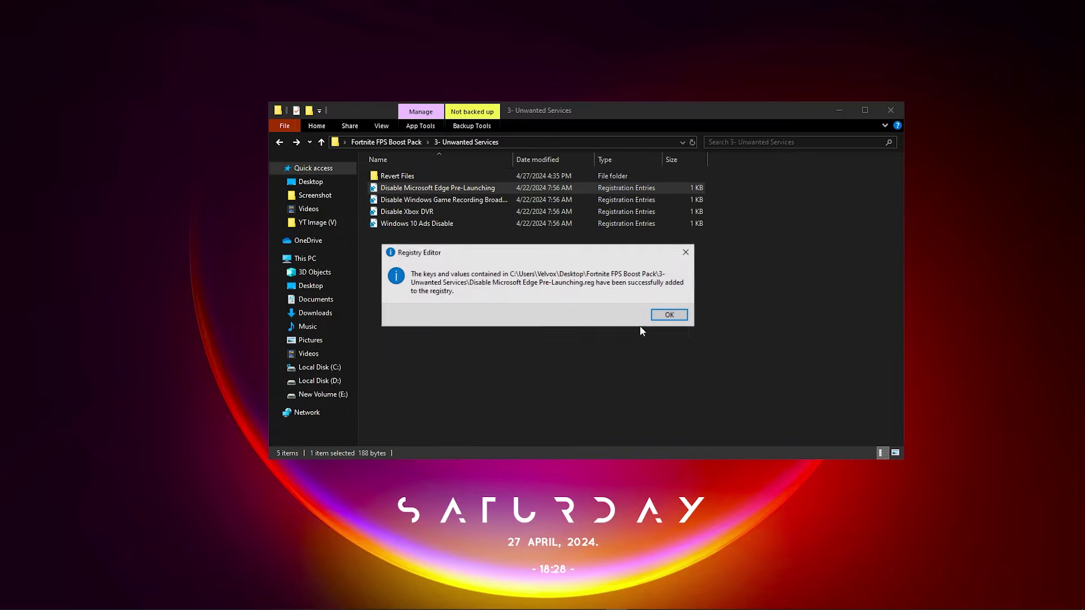
{"action": "left_click", "coordinate": [667, 315]}
{"action": "left_click", "coordinate": [436, 201]}
{"action": "right_click", "coordinate": [436, 201]}
{"action": "left_click", "coordinate": [446, 205]}
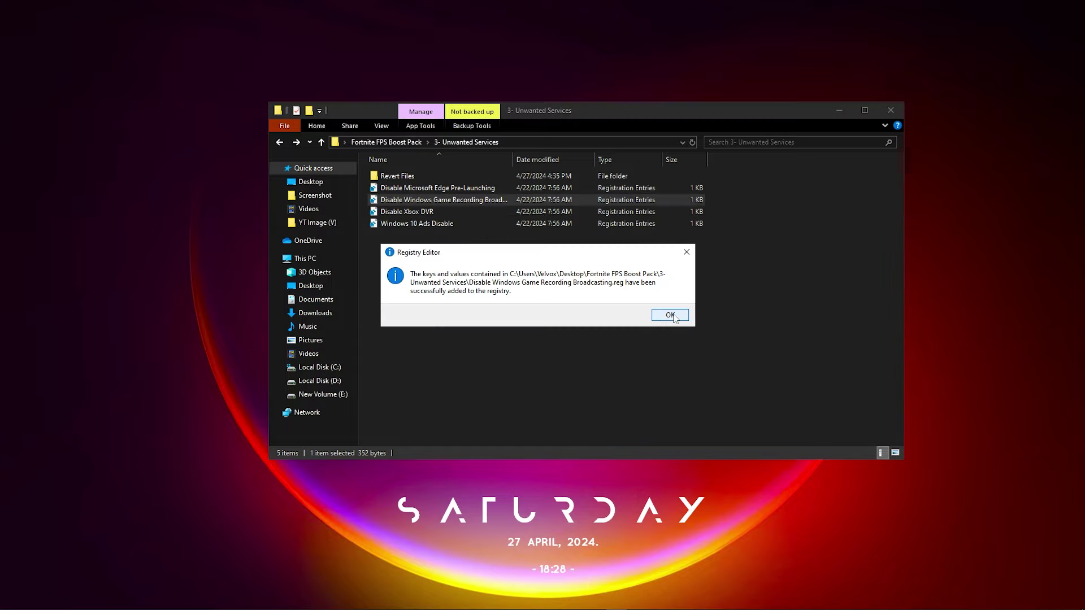
{"action": "left_click", "coordinate": [668, 315]}
Merge the Disable Xbox DVR and Windows 10 Ads Disable files into the Windows registry.
{"action": "left_click", "coordinate": [403, 213]}
{"action": "right_click", "coordinate": [402, 213]}
{"action": "left_click", "coordinate": [424, 219]}
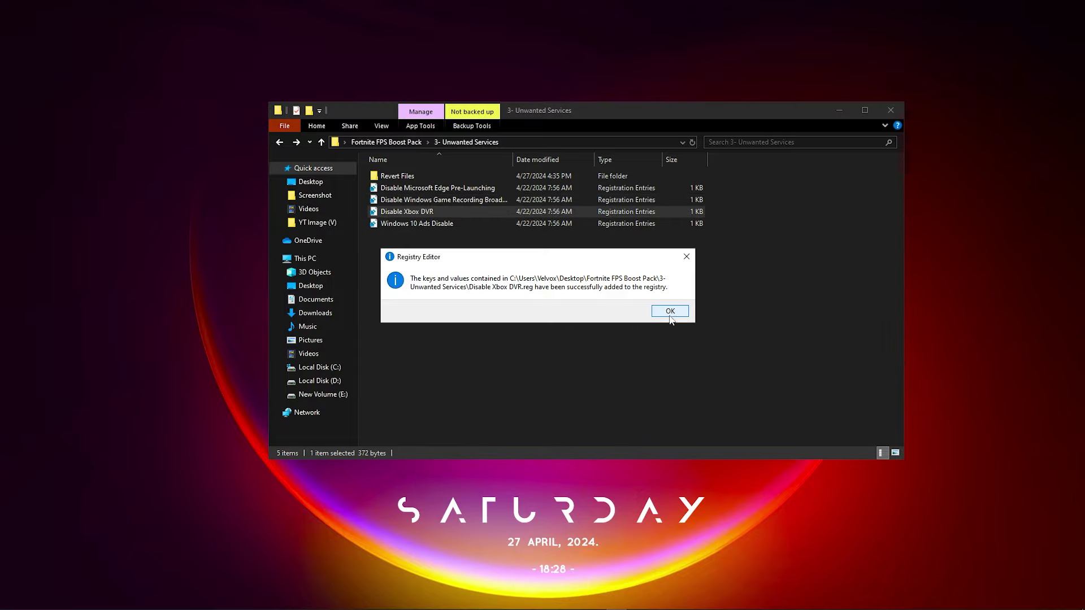
{"action": "left_click", "coordinate": [668, 314]}
{"action": "left_click", "coordinate": [402, 227]}
{"action": "right_click", "coordinate": [402, 228]}
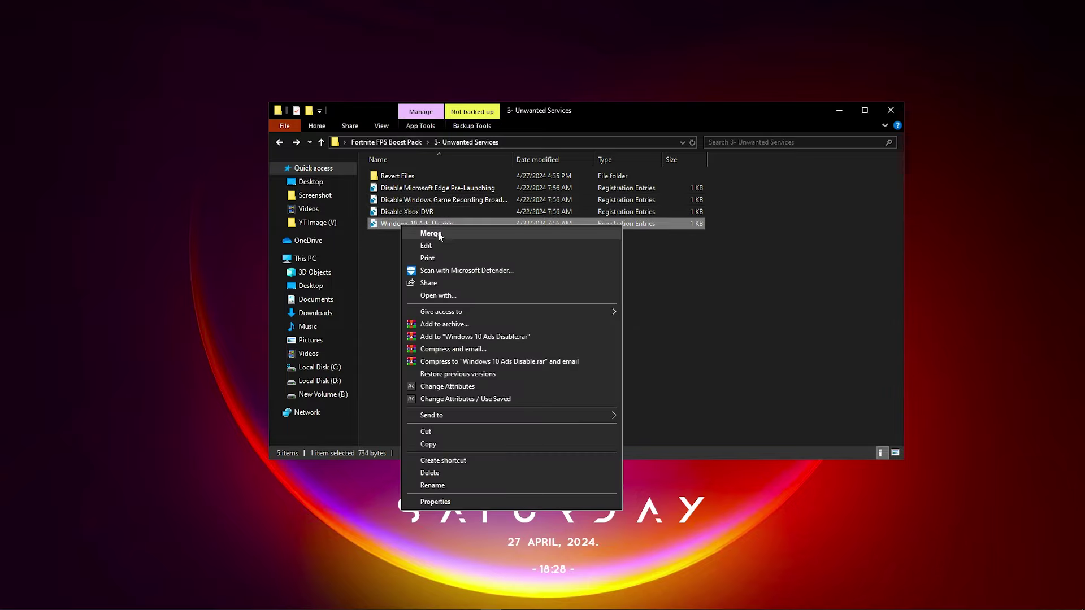
{"action": "left_click", "coordinate": [436, 233]}
{"action": "left_click", "coordinate": [668, 315]}
{"action": "left_click", "coordinate": [367, 211]}
Return to the pack's main folder and open "4- Ram Optimization" to view the registry files for each RAM size.
{"action": "left_click", "coordinate": [279, 142]}
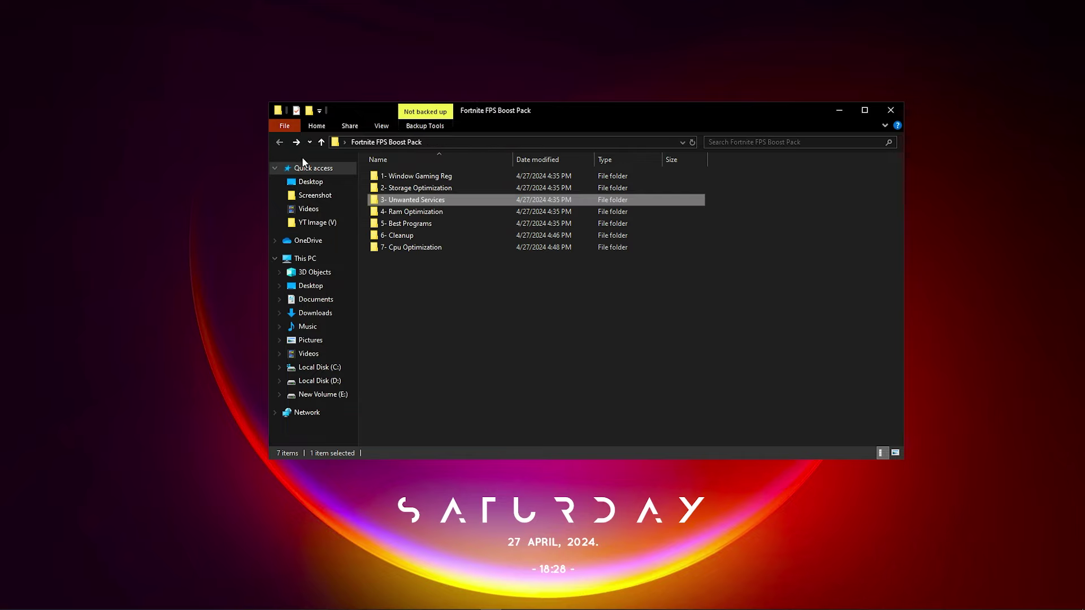
{"action": "left_click", "coordinate": [405, 215]}
{"action": "right_click", "coordinate": [405, 215]}
{"action": "left_click", "coordinate": [435, 220]}
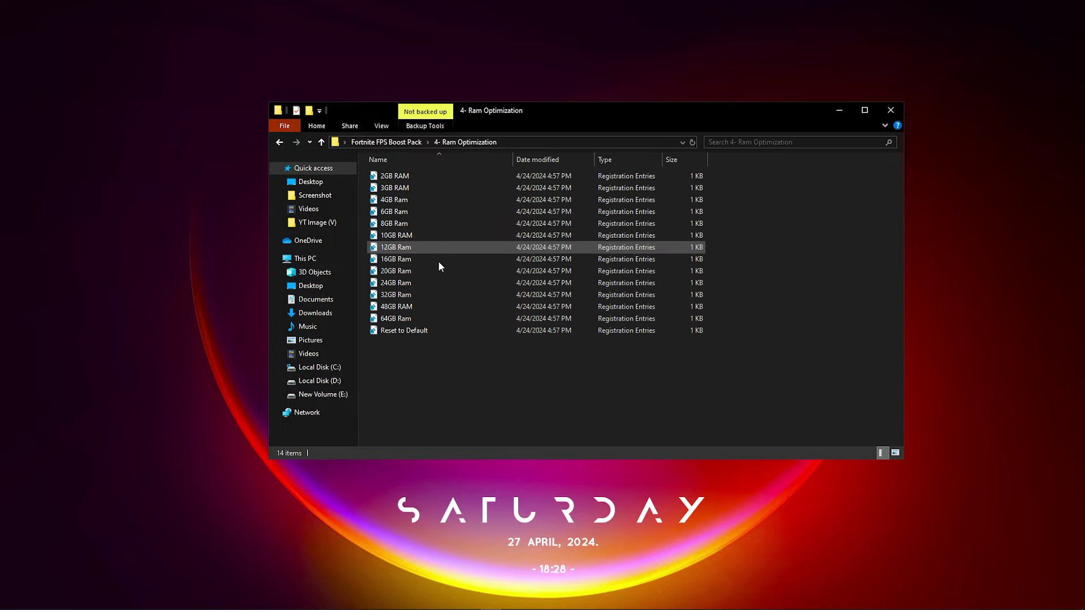
{"action": "left_click_drag", "start_coordinate": [438, 370], "coordinate": [452, 170]}
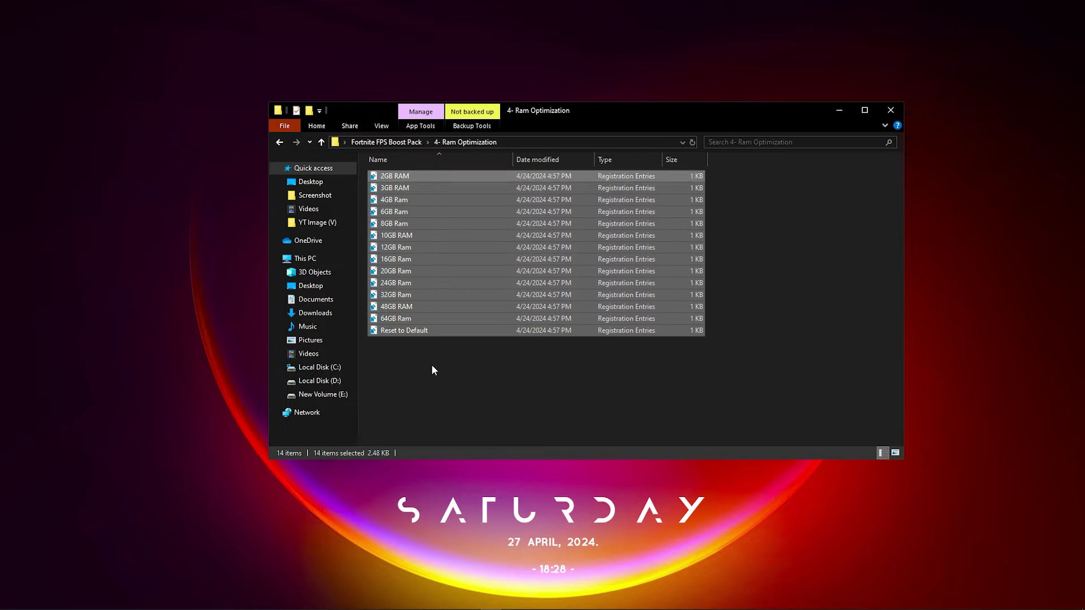
{"action": "left_click", "coordinate": [432, 364]}
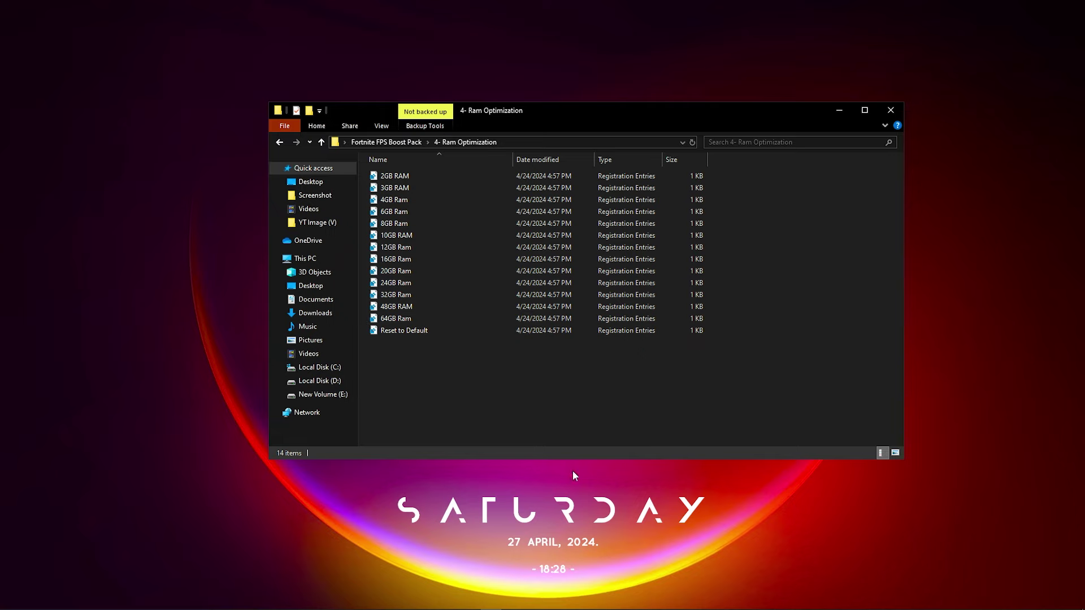
Check the amount of installed memory in Task Manager's performance view and close Task Manager.
{"action": "right_click", "coordinate": [624, 601]}
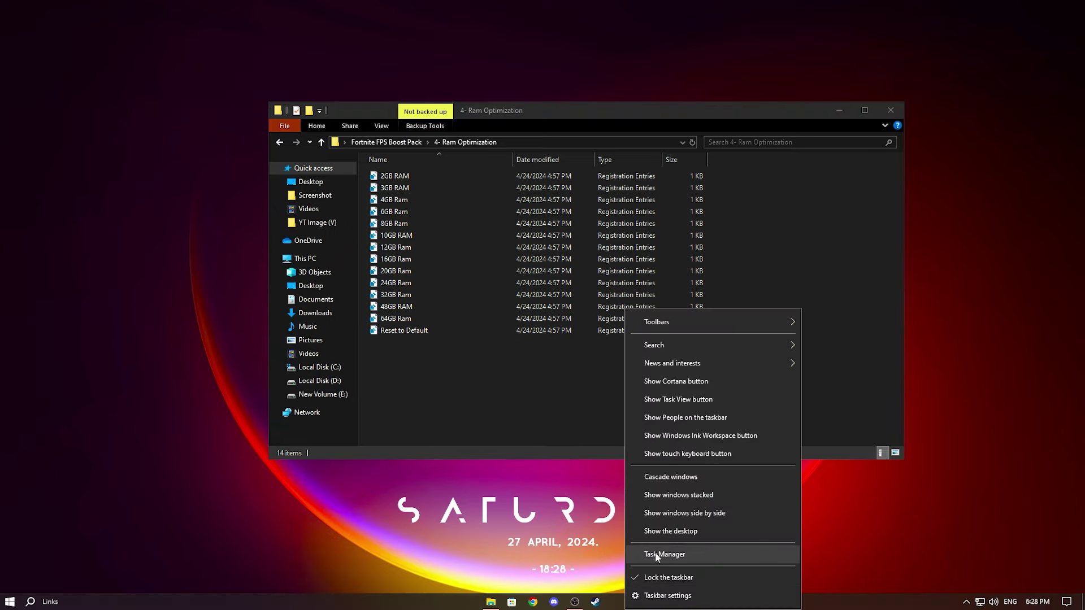
{"action": "left_click", "coordinate": [655, 554]}
{"action": "left_click_drag", "start_coordinate": [459, 131], "coordinate": [784, 149]}
{"action": "left_click", "coordinate": [686, 384]}
{"action": "left_click", "coordinate": [743, 232]}
{"action": "left_click", "coordinate": [753, 232]}
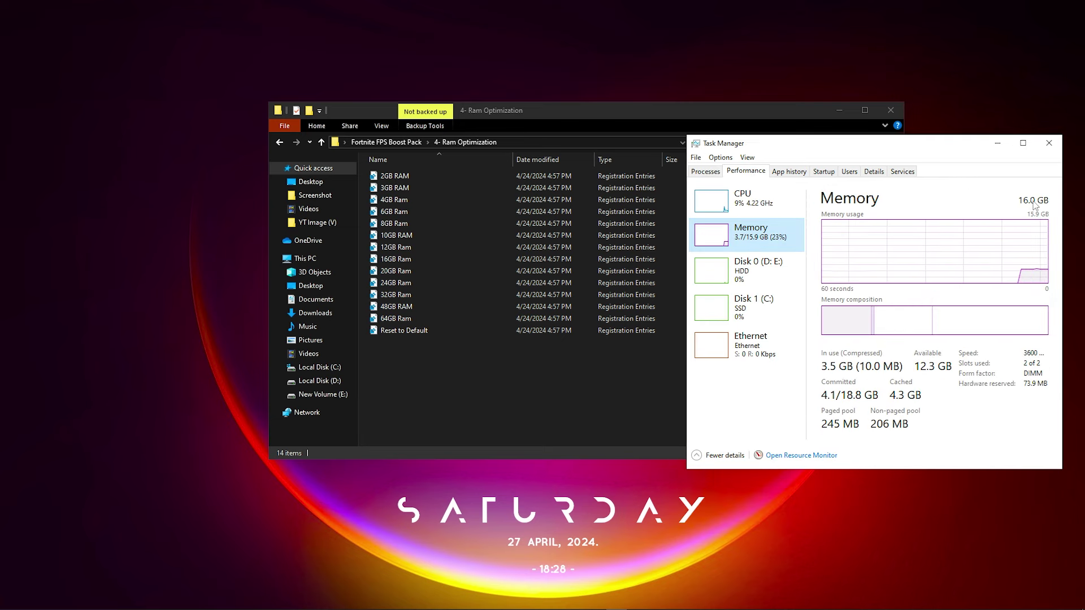
{"action": "left_click", "coordinate": [1049, 143]}
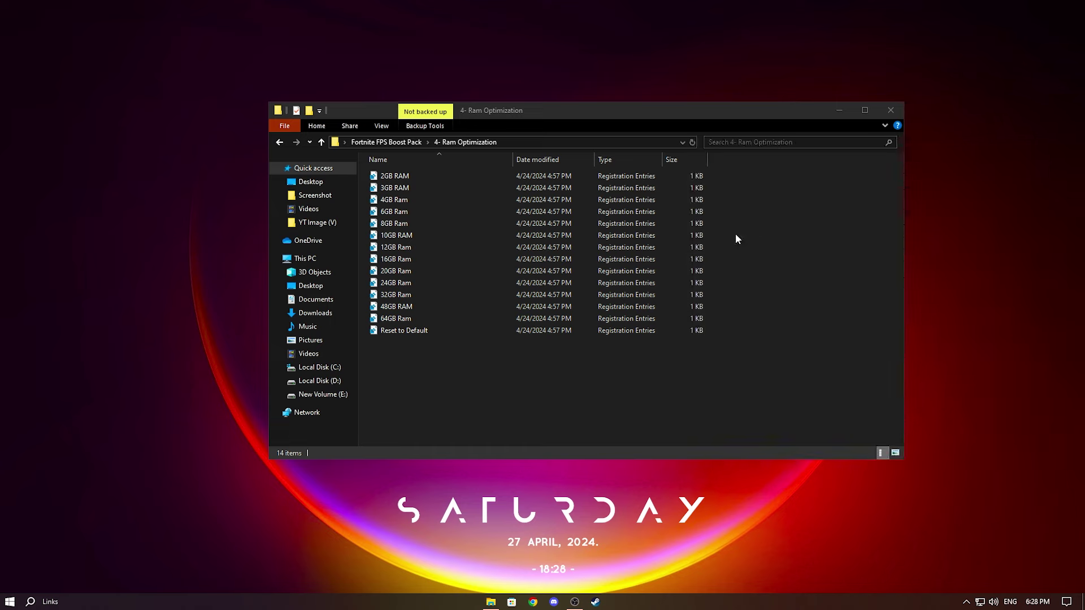
Merge the 16GB Ram file into the Windows registry.
{"action": "right_click", "coordinate": [388, 259]}
{"action": "left_click", "coordinate": [434, 270]}
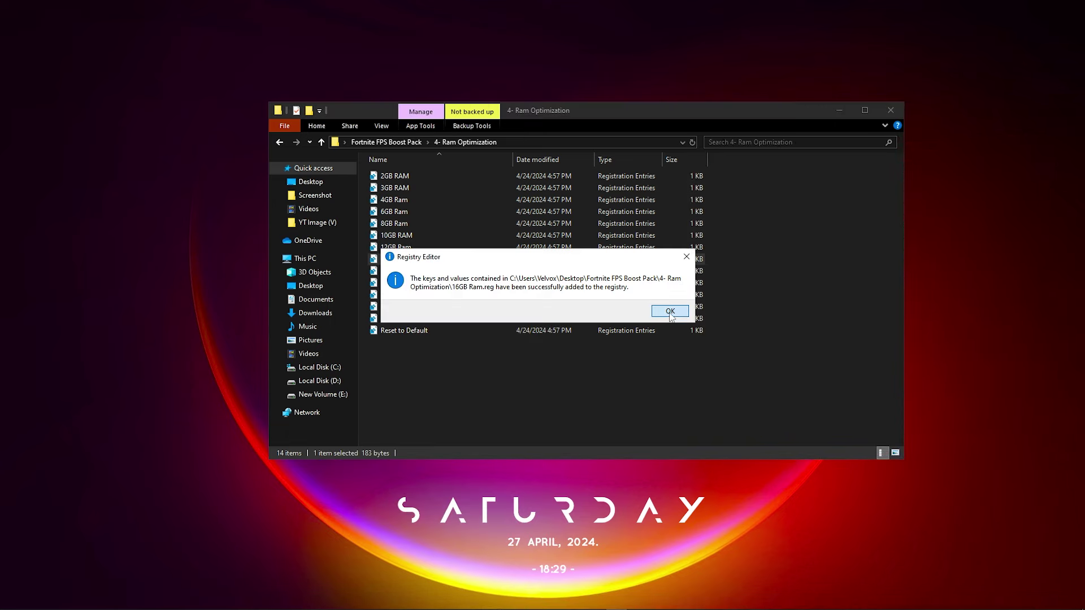
{"action": "key", "text": "Return"}
{"action": "left_click", "coordinate": [490, 355]}
Go back to the pack's main folder, open "5- Best Programs" and refresh its file list.
{"action": "left_click", "coordinate": [279, 142]}
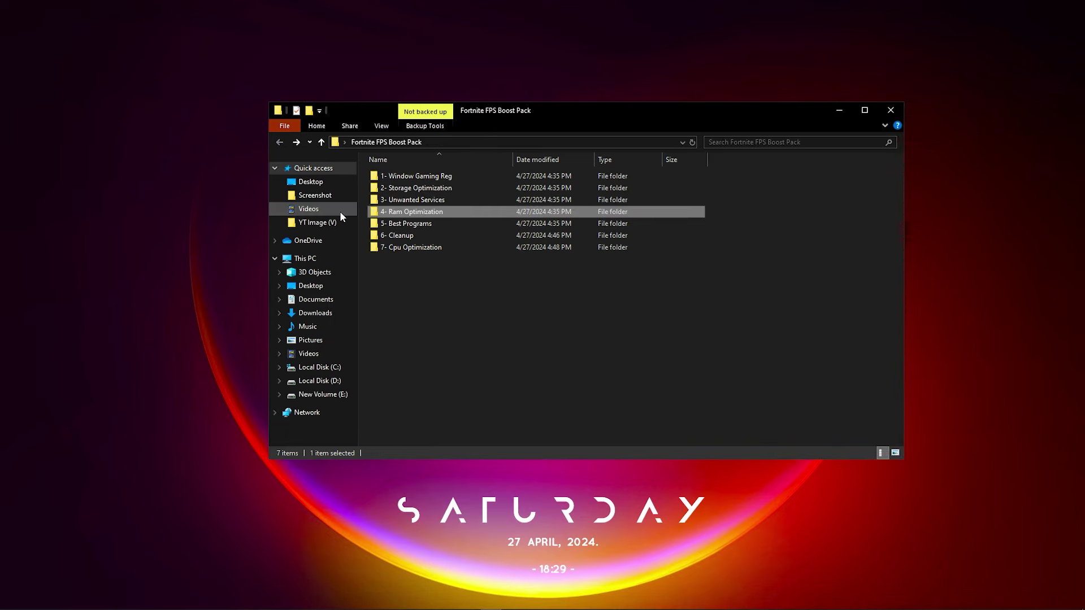
{"action": "right_click", "coordinate": [422, 224]}
{"action": "left_click", "coordinate": [449, 234]}
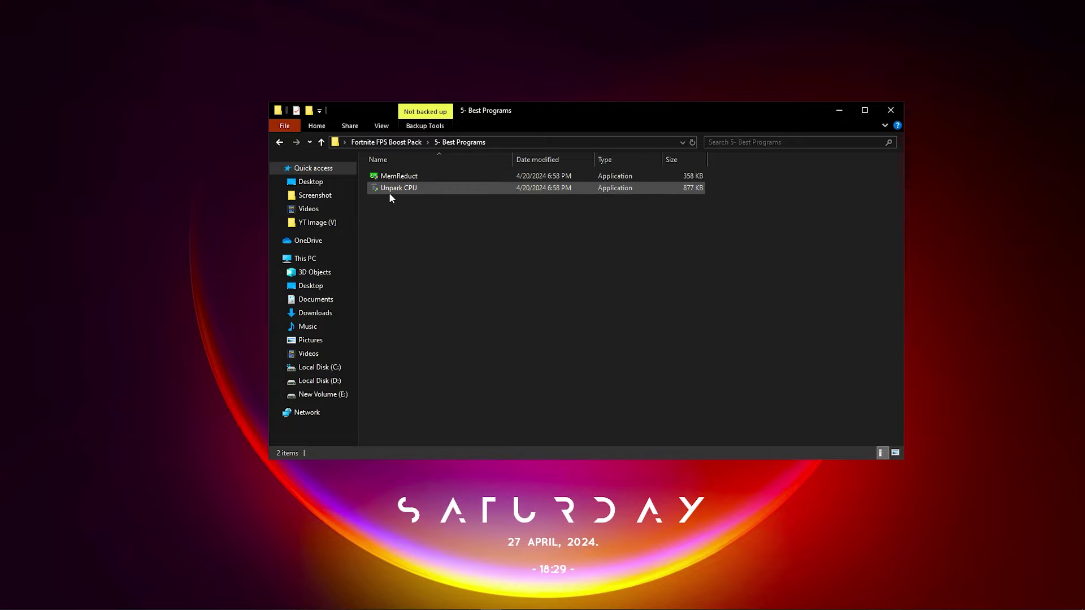
{"action": "left_click", "coordinate": [391, 191]}
{"action": "right_click", "coordinate": [429, 218]}
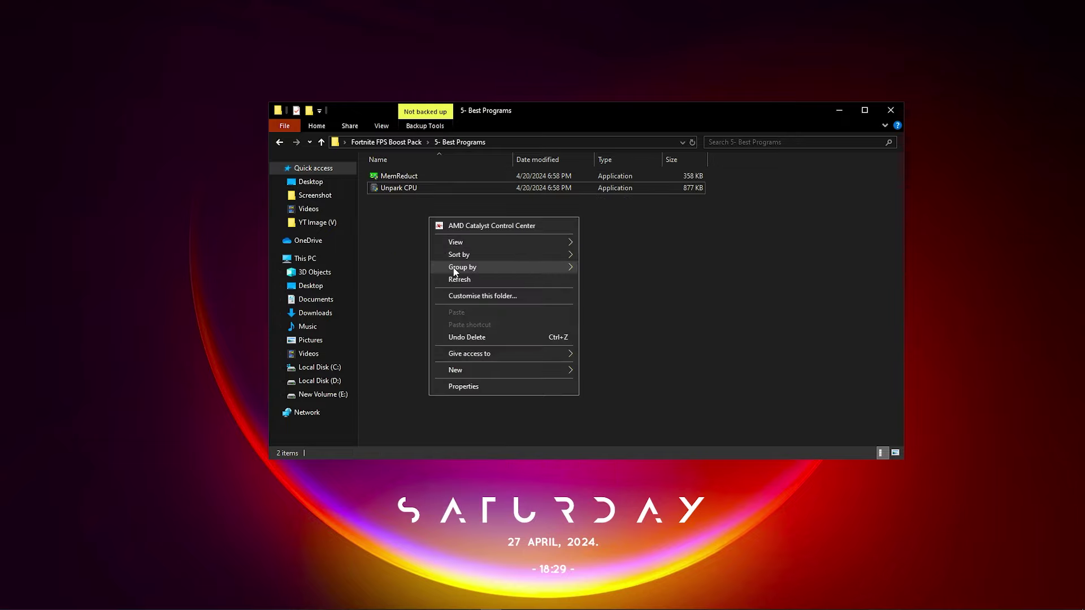
{"action": "left_click", "coordinate": [461, 280]}
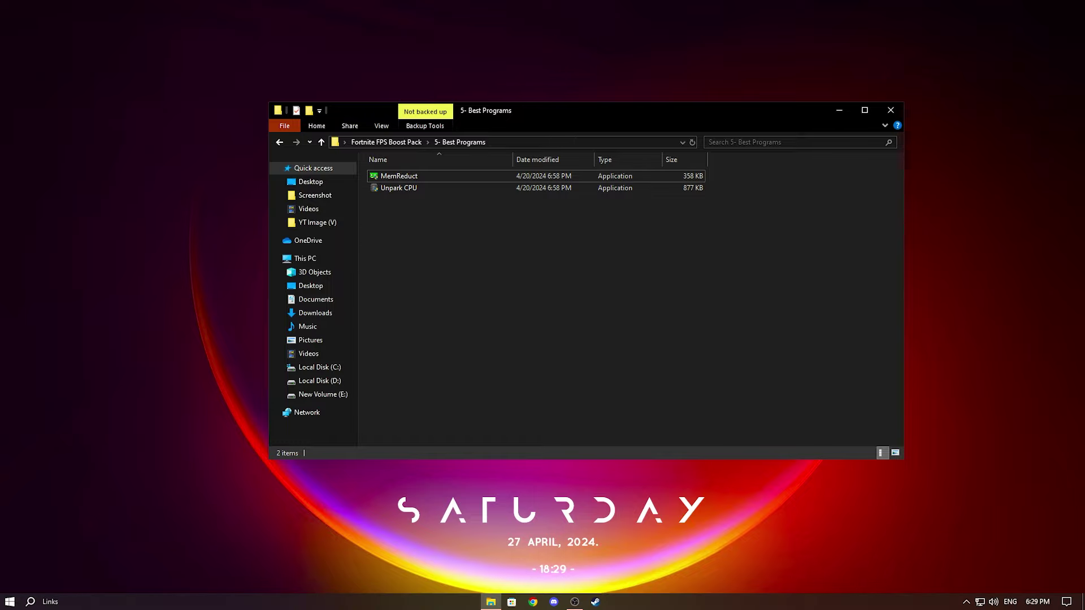
Search Windows for the Edit power plan settings, open them and move their window lower on the desktop.
{"action": "left_click", "coordinate": [9, 601]}
{"action": "left_click", "coordinate": [31, 601]}
{"action": "type", "text": "ed"}
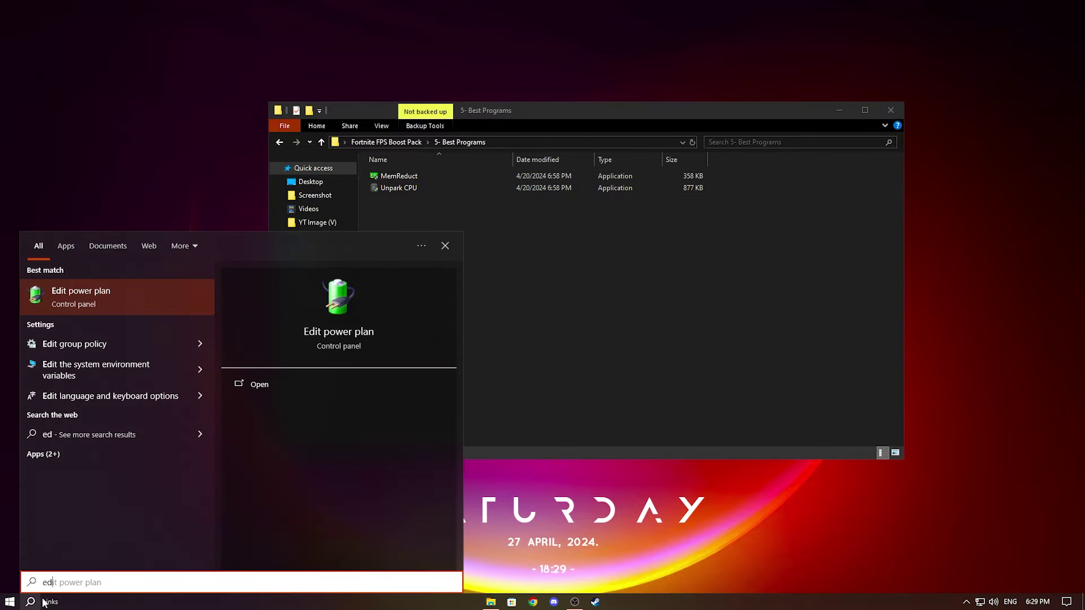
{"action": "key", "text": "BackSpace"}
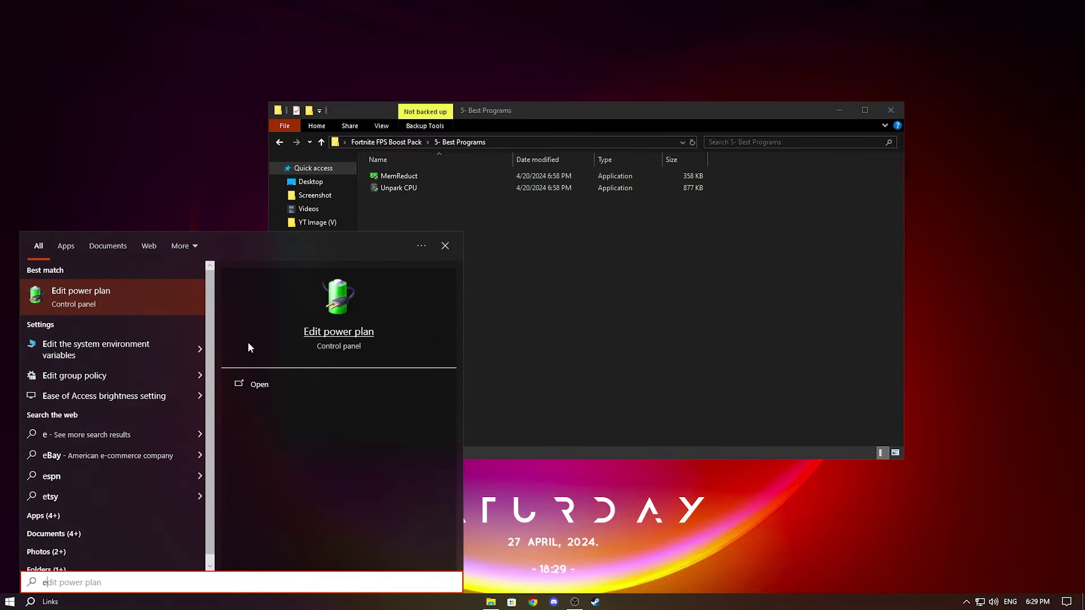
{"action": "left_click", "coordinate": [336, 335]}
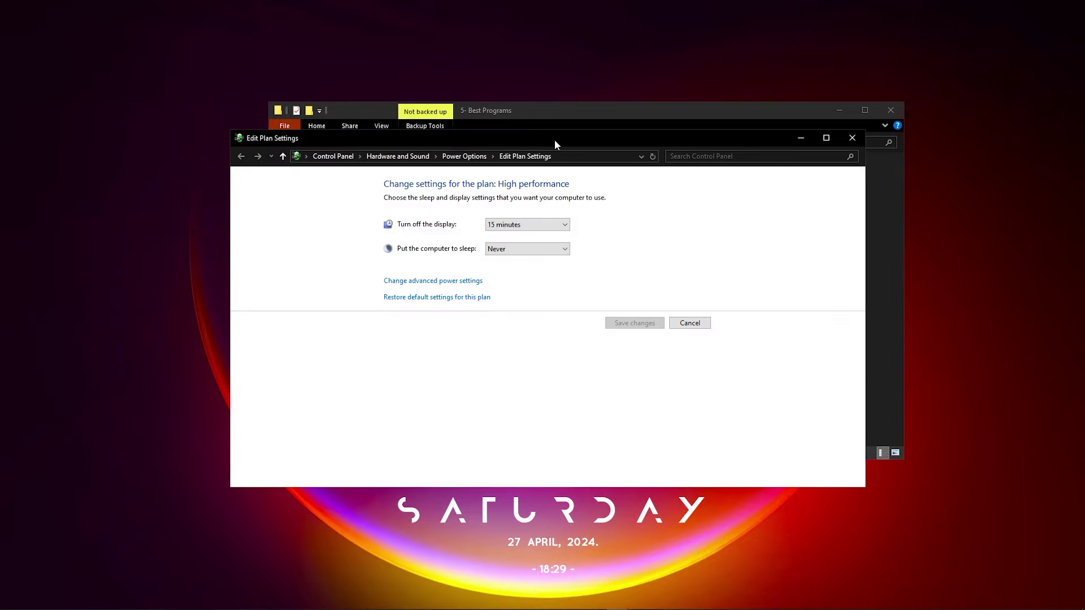
{"action": "left_click_drag", "start_coordinate": [554, 144], "coordinate": [592, 200]}
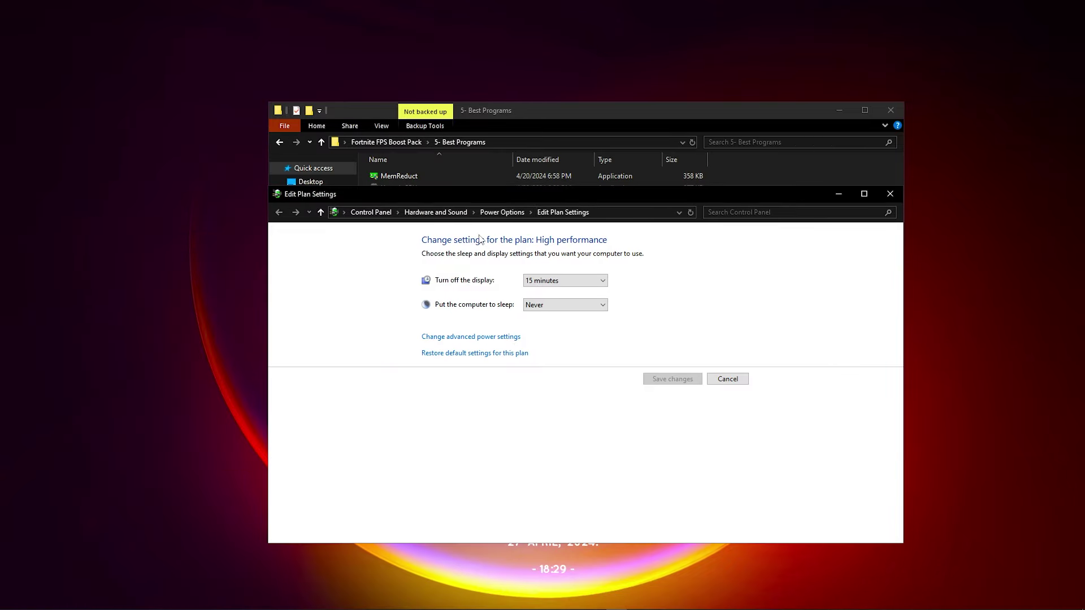
Go back to the Power Options plan overview, toggle the additional plans and move the window clear of the pack's program files.
{"action": "left_click", "coordinate": [493, 213]}
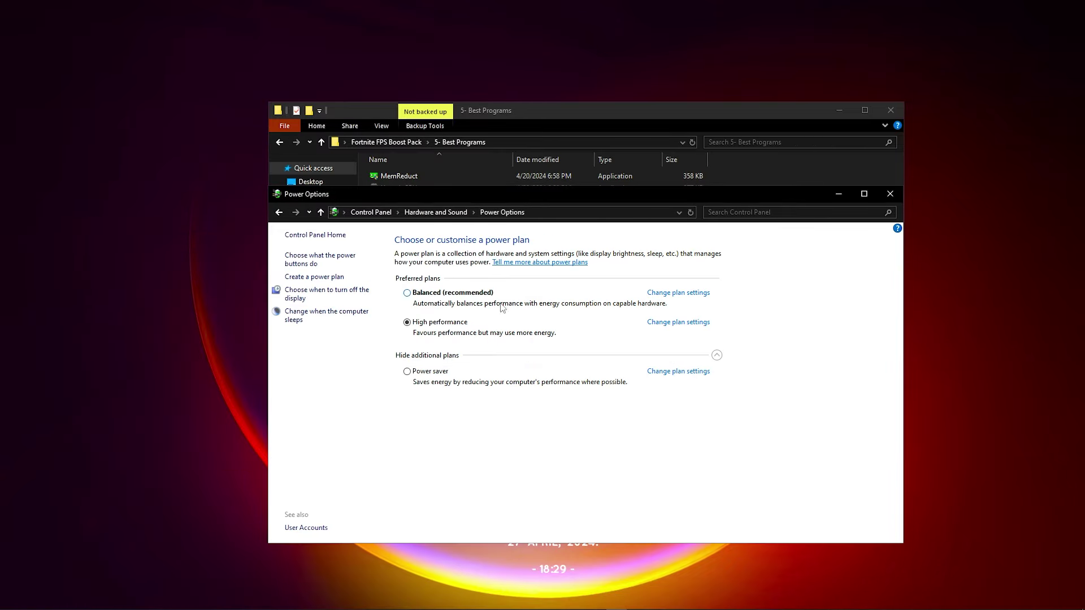
{"action": "left_click", "coordinate": [717, 355]}
{"action": "left_click", "coordinate": [716, 355]}
{"action": "left_click_drag", "start_coordinate": [747, 197], "coordinate": [811, 223]}
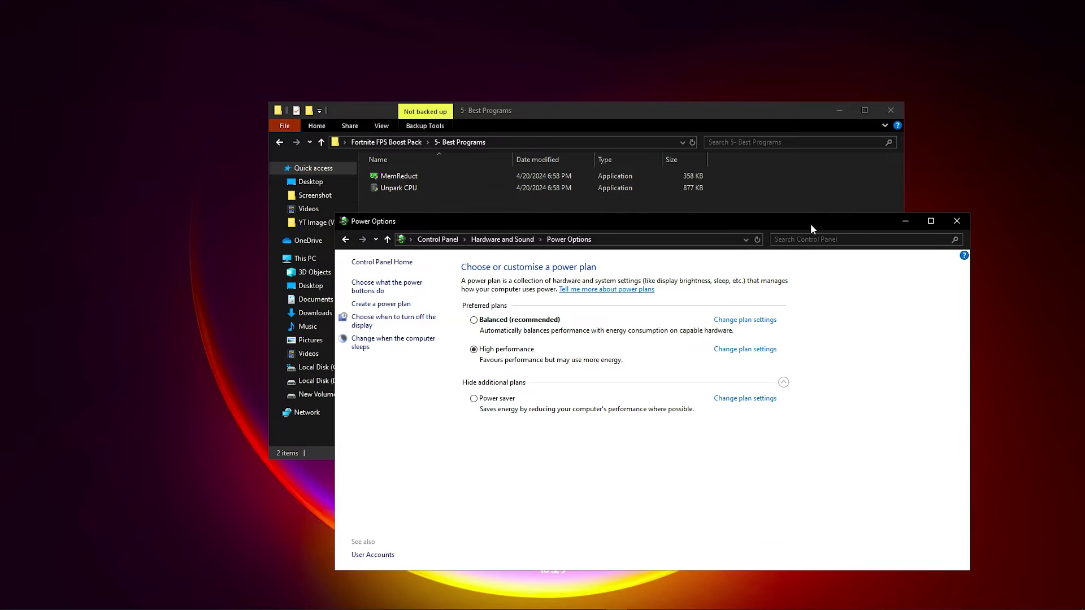
Launch the Unpark CPU program from the "5- Best Programs" folder and minimise the folder window.
{"action": "left_click", "coordinate": [388, 191]}
{"action": "right_click", "coordinate": [388, 191]}
{"action": "left_click", "coordinate": [425, 209]}
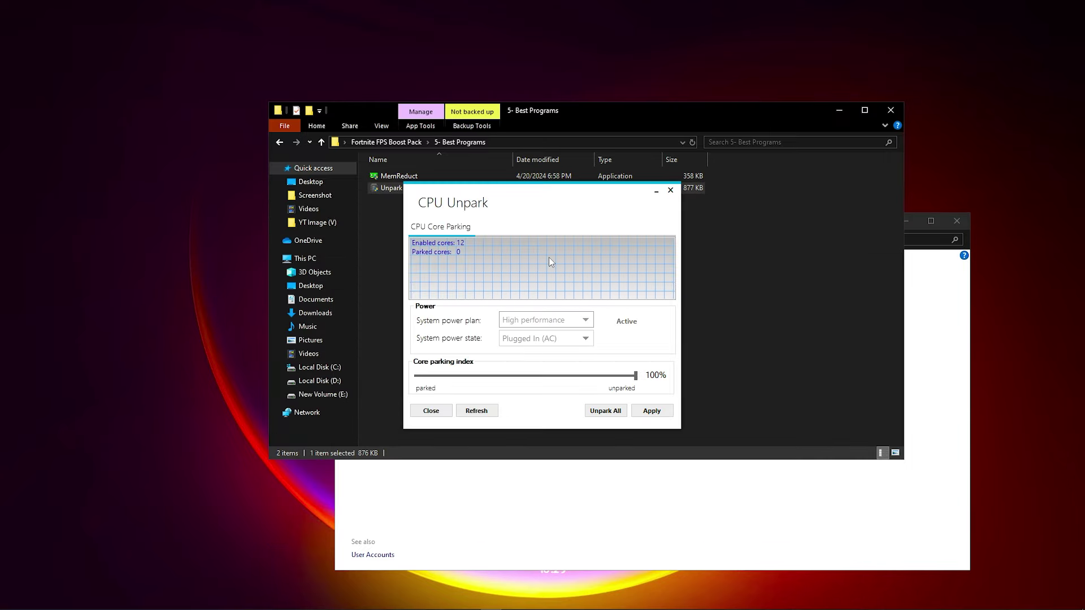
{"action": "left_click_drag", "start_coordinate": [749, 104], "coordinate": [749, 97]}
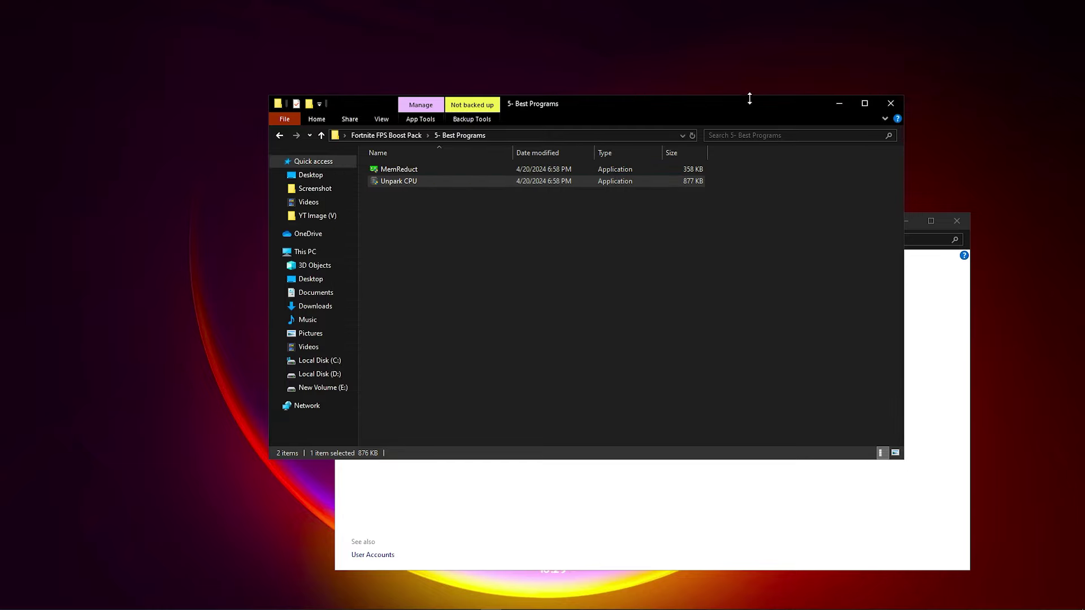
{"action": "left_click", "coordinate": [838, 103]}
Place the CPU Unpark window beside Power Options and choose High performance as its system power plan.
{"action": "left_click_drag", "start_coordinate": [477, 194], "coordinate": [314, 217]}
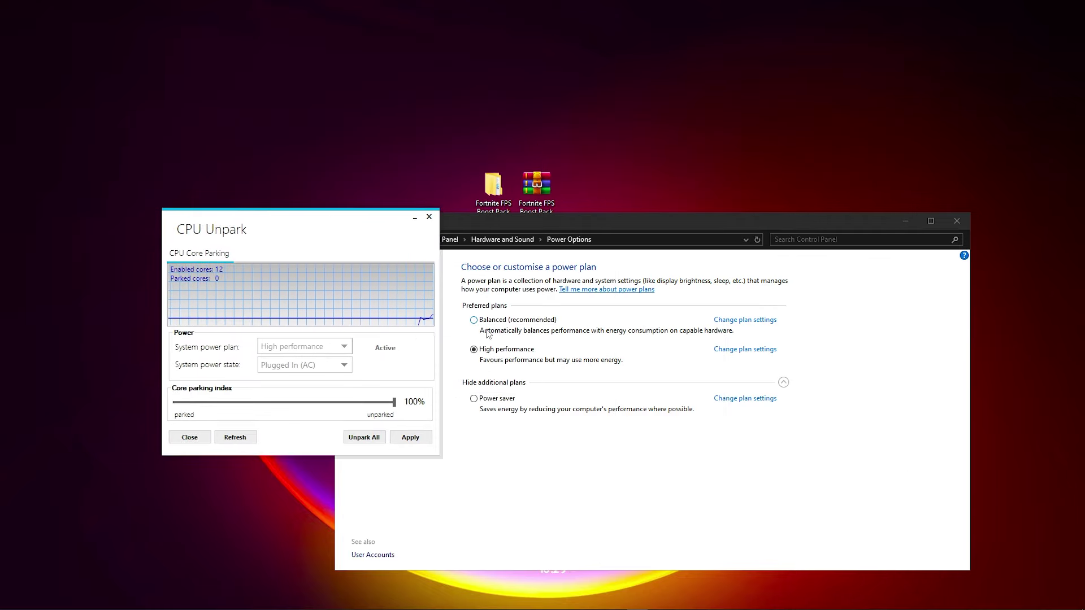
{"action": "left_click", "coordinate": [297, 346]}
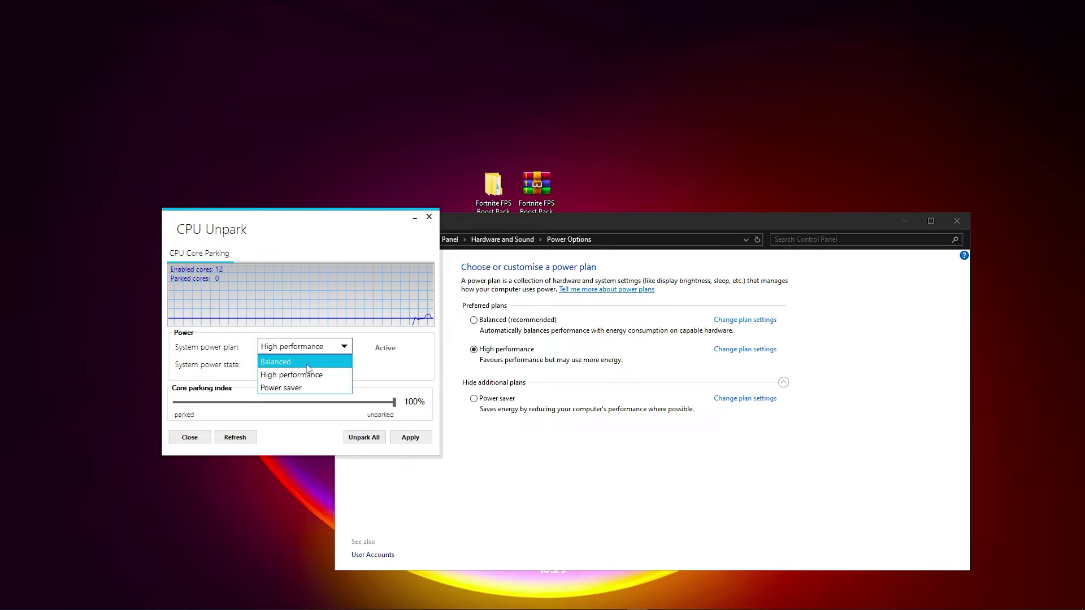
{"action": "left_click", "coordinate": [286, 377]}
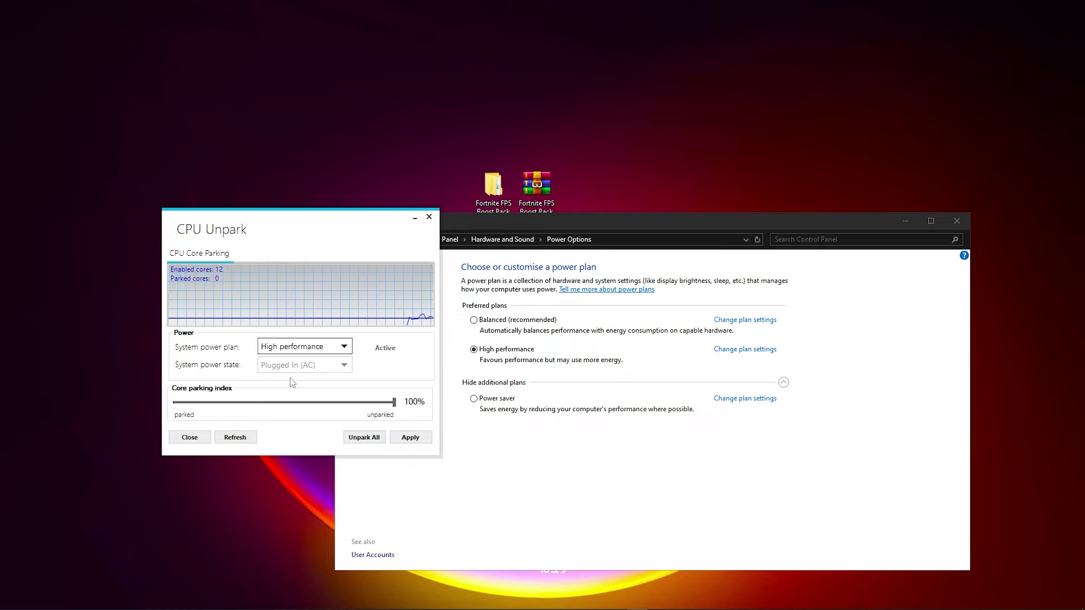